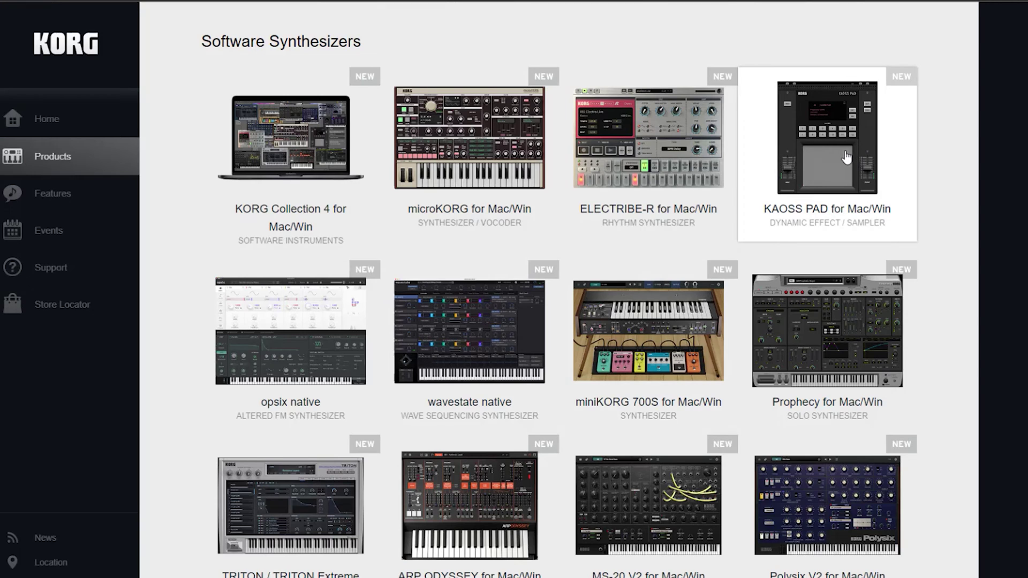
Select the KAOSS PAD for Mac/Win card in the Software Synthesizers catalogue.
{"action": "left_click", "coordinate": [846, 157]}
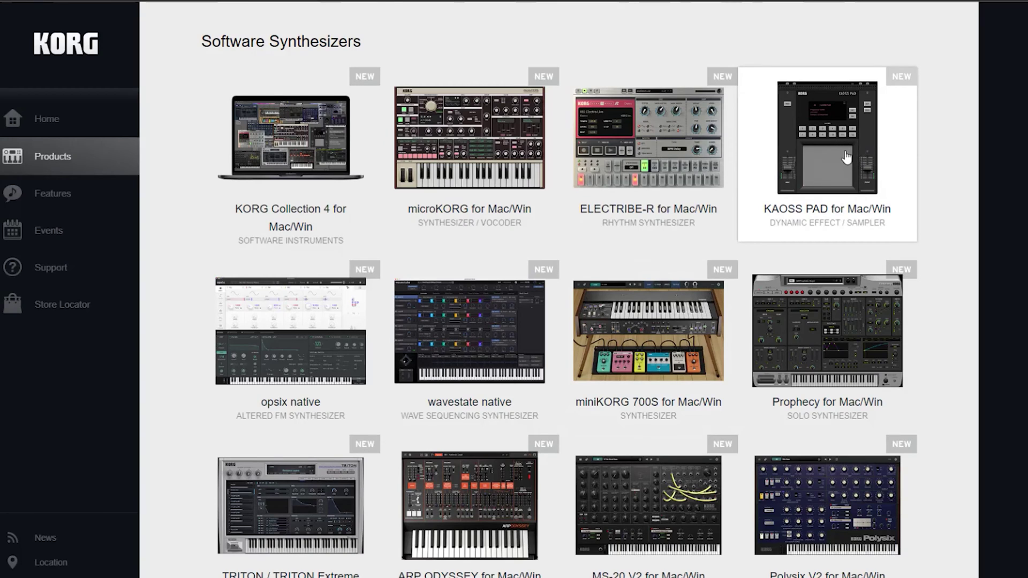
Bring up the KAOSS PAD for Mac/Win product page from its catalogue card.
{"action": "left_click", "coordinate": [846, 158]}
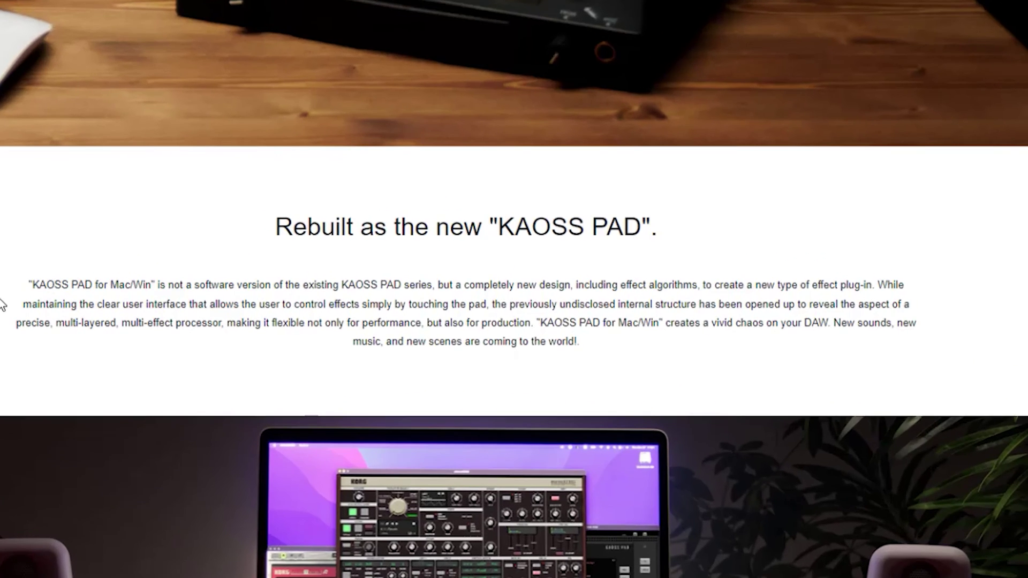
Highlight the opening sentence of the 'Rebuilt as the new KAOSS PAD' description.
{"action": "left_click_drag", "start_coordinate": [150, 291], "coordinate": [465, 290]}
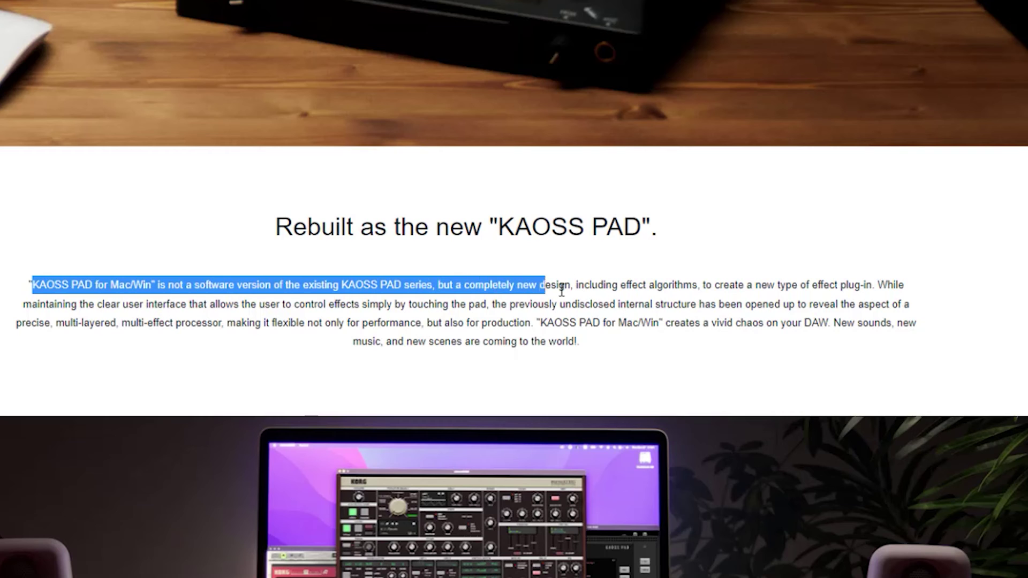
{"action": "left_click_drag", "start_coordinate": [612, 299], "coordinate": [733, 288]}
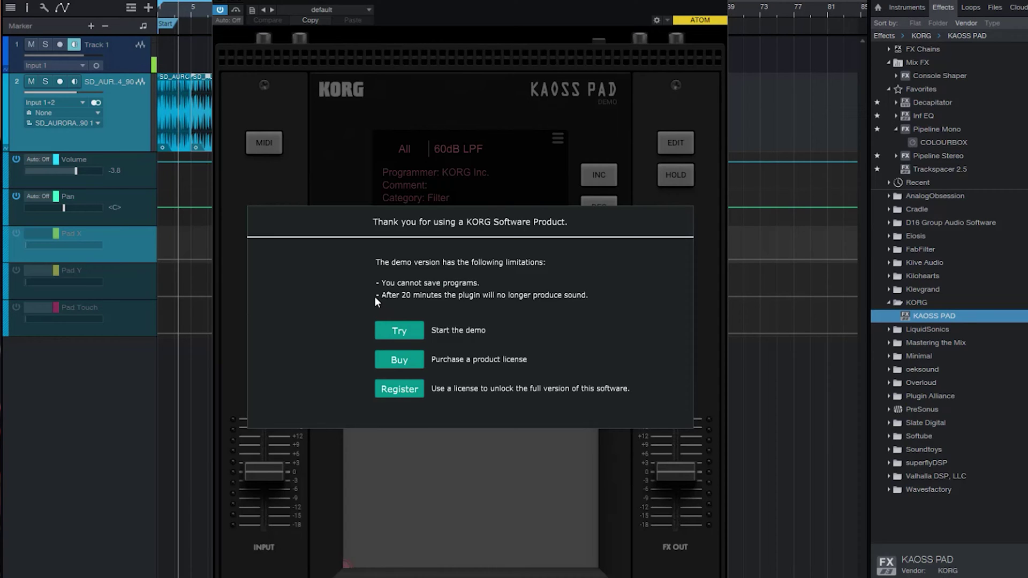
Start the demo, sweep the touch pad, and load the Auto Wah BPF favourite.
{"action": "left_click", "coordinate": [401, 330]}
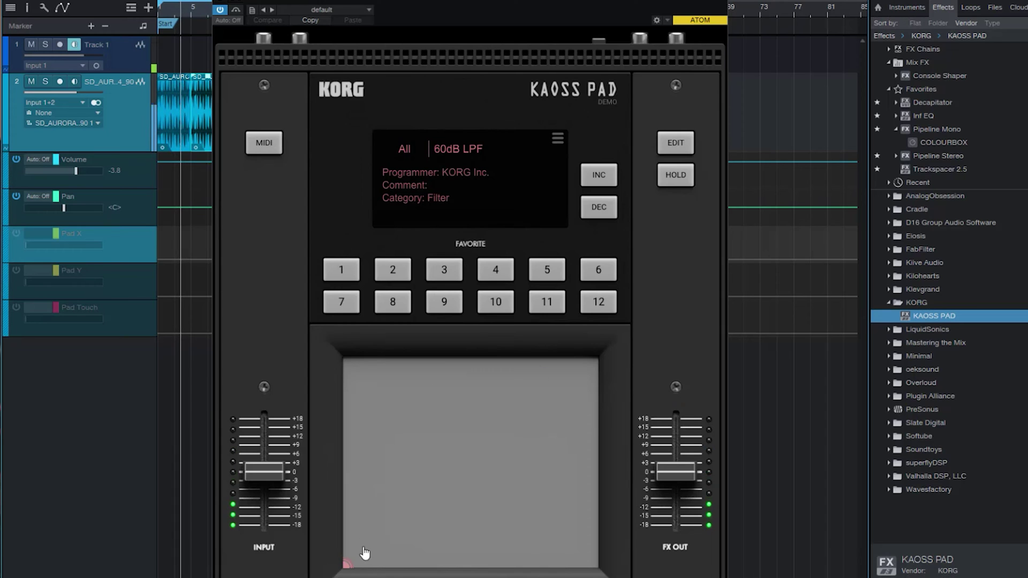
{"action": "mouse_move", "coordinate": [356, 557]}
{"action": "left_mouse_down"}
{"action": "mouse_move", "coordinate": [395, 487]}
{"action": "mouse_move", "coordinate": [482, 477]}
{"action": "mouse_move", "coordinate": [544, 447]}
{"action": "mouse_move", "coordinate": [568, 413]}
{"action": "mouse_move", "coordinate": [551, 376]}
{"action": "mouse_move", "coordinate": [380, 416]}
{"action": "mouse_move", "coordinate": [485, 507]}
{"action": "mouse_move", "coordinate": [557, 469]}
{"action": "mouse_move", "coordinate": [538, 394]}
{"action": "mouse_move", "coordinate": [447, 492]}
{"action": "mouse_move", "coordinate": [393, 427]}
{"action": "mouse_move", "coordinate": [536, 428]}
{"action": "mouse_move", "coordinate": [571, 396]}
{"action": "mouse_move", "coordinate": [382, 514]}
{"action": "mouse_move", "coordinate": [464, 434]}
{"action": "mouse_move", "coordinate": [498, 423]}
{"action": "left_mouse_up"}
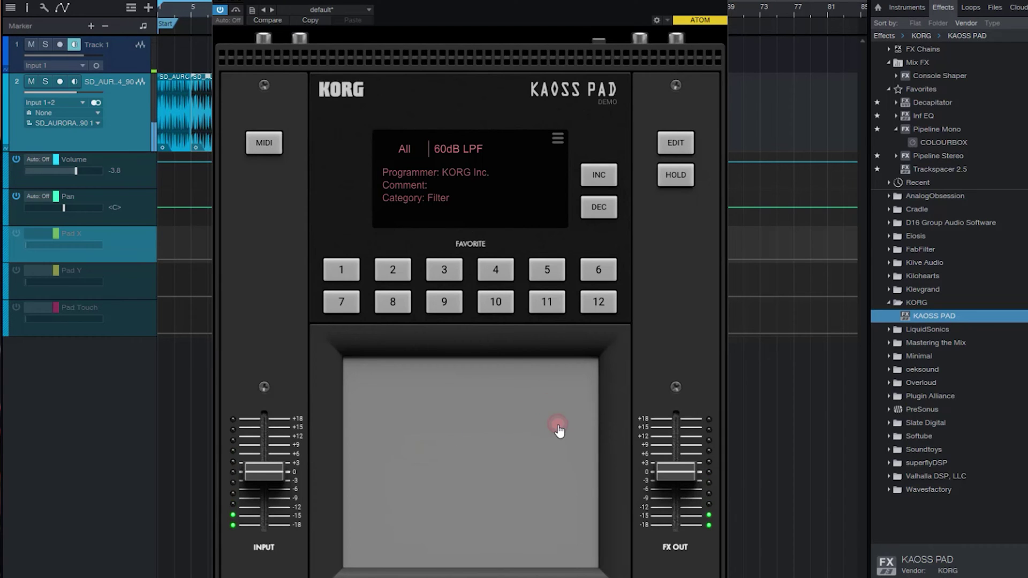
{"action": "left_click", "coordinate": [396, 272]}
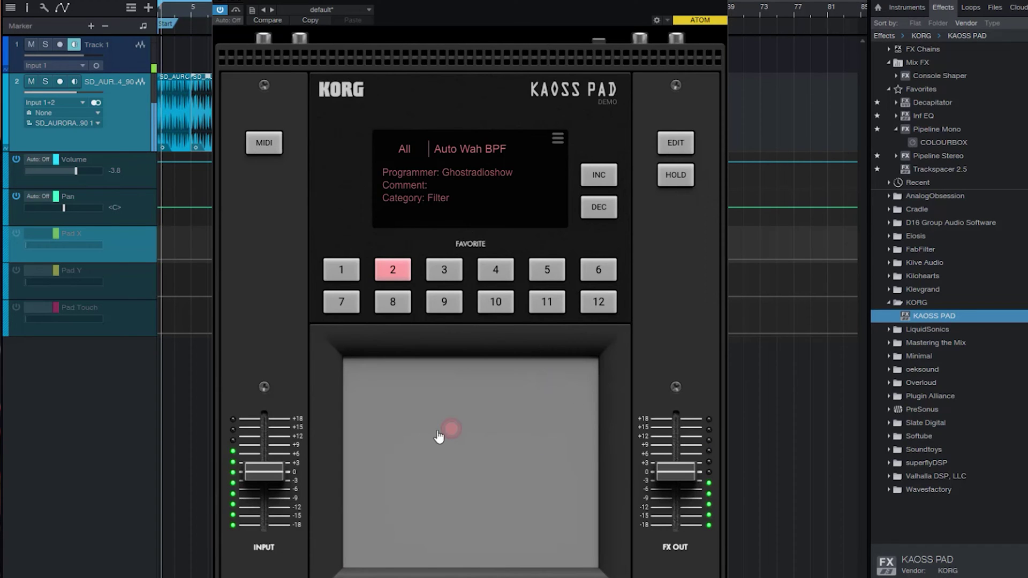
{"action": "mouse_move", "coordinate": [499, 460]}
{"action": "left_mouse_down"}
{"action": "mouse_move", "coordinate": [572, 396]}
{"action": "mouse_move", "coordinate": [478, 390]}
{"action": "mouse_move", "coordinate": [426, 440]}
{"action": "mouse_move", "coordinate": [436, 518]}
{"action": "mouse_move", "coordinate": [496, 520]}
{"action": "mouse_move", "coordinate": [465, 485]}
{"action": "mouse_move", "coordinate": [410, 517]}
{"action": "mouse_move", "coordinate": [598, 426]}
{"action": "mouse_move", "coordinate": [477, 408]}
{"action": "mouse_move", "coordinate": [394, 520]}
{"action": "left_mouse_up"}
Try the Chorus Phaser and Super Vibrato favourites with HOLD latching the effect.
{"action": "left_click", "coordinate": [444, 270]}
{"action": "left_click", "coordinate": [491, 267]}
{"action": "left_click", "coordinate": [675, 175]}
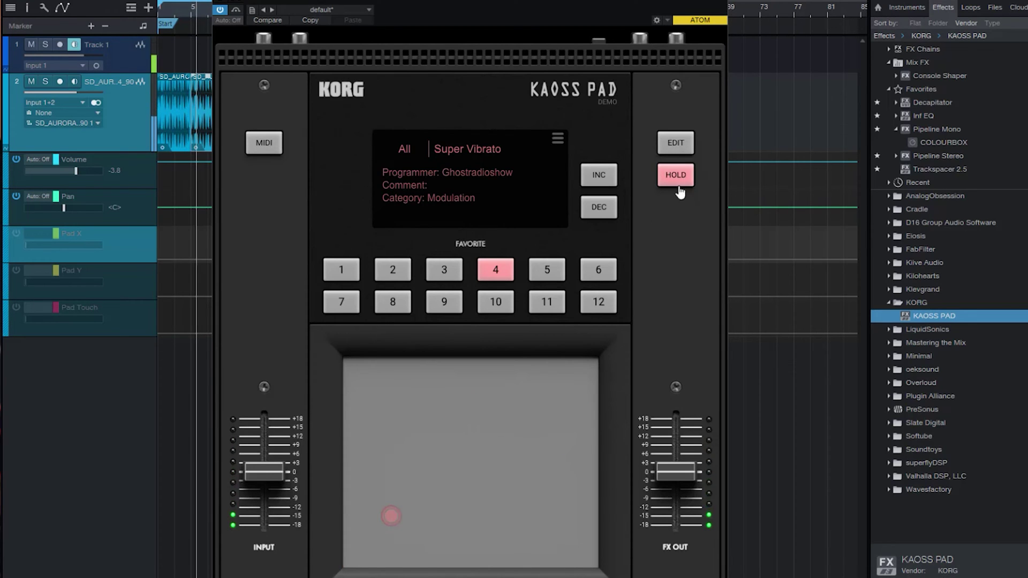
{"action": "left_click", "coordinate": [459, 455]}
{"action": "left_click", "coordinate": [538, 407]}
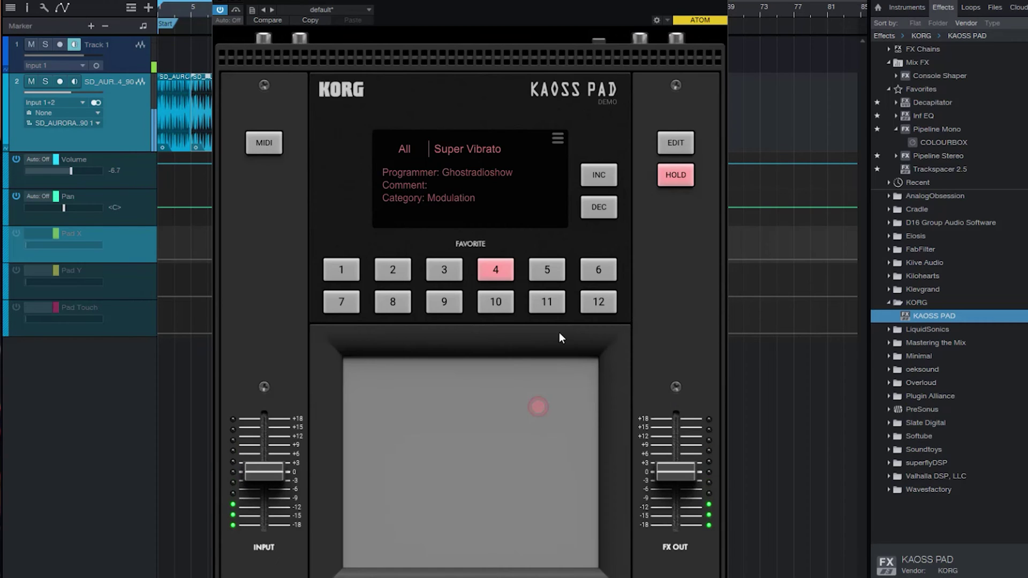
Play the Delay favourite on the pad, then switch the pad to a MIDI note grid.
{"action": "left_click", "coordinate": [547, 274]}
{"action": "mouse_move", "coordinate": [493, 398]}
{"action": "left_mouse_down"}
{"action": "mouse_move", "coordinate": [406, 449]}
{"action": "mouse_move", "coordinate": [474, 477]}
{"action": "left_mouse_up"}
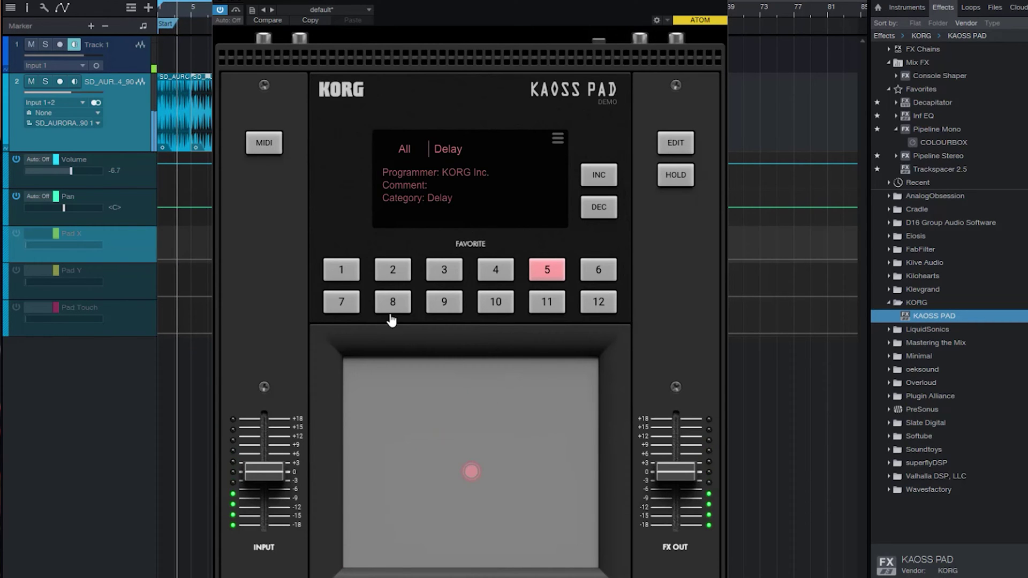
{"action": "left_click", "coordinate": [263, 145]}
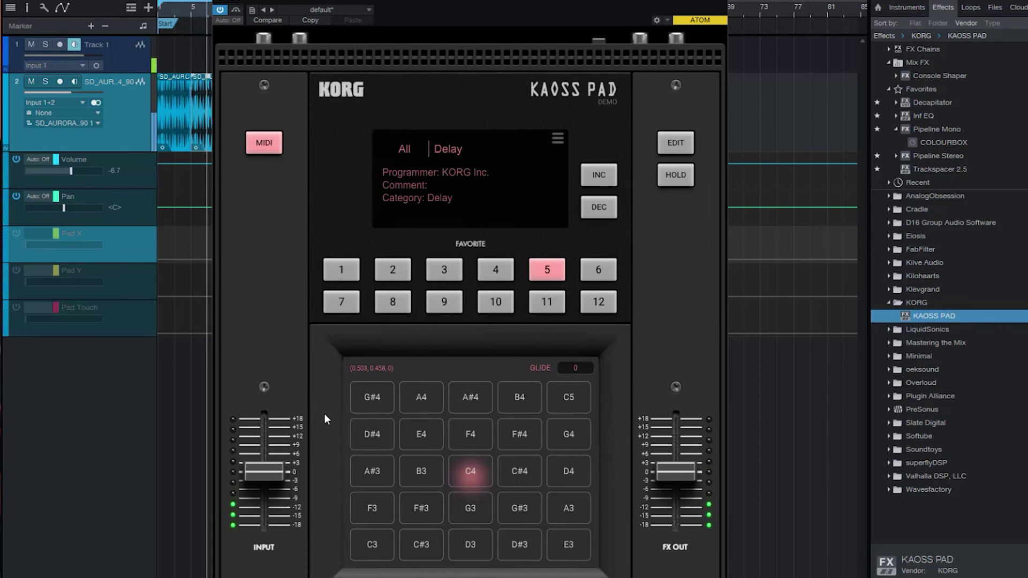
Play the notes G#4, A4 and A#4 and sweep across the note grid.
{"action": "left_click", "coordinate": [380, 407]}
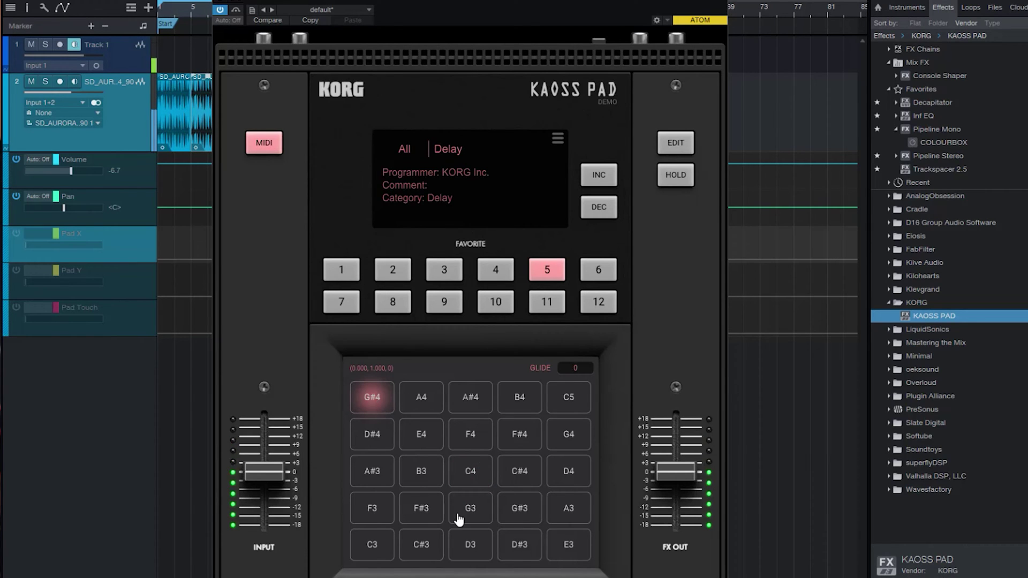
{"action": "left_click", "coordinate": [433, 399]}
{"action": "left_click", "coordinate": [484, 411]}
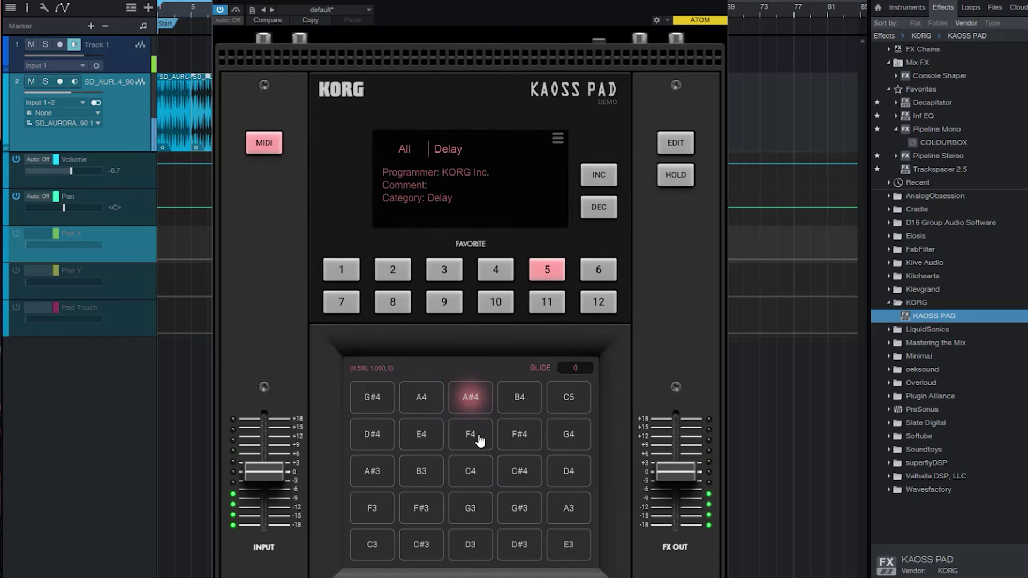
{"action": "mouse_move", "coordinate": [390, 443]}
{"action": "left_mouse_down"}
{"action": "mouse_move", "coordinate": [426, 463]}
{"action": "mouse_move", "coordinate": [535, 496]}
{"action": "mouse_move", "coordinate": [585, 555]}
{"action": "mouse_move", "coordinate": [434, 428]}
{"action": "mouse_move", "coordinate": [386, 394]}
{"action": "left_mouse_up"}
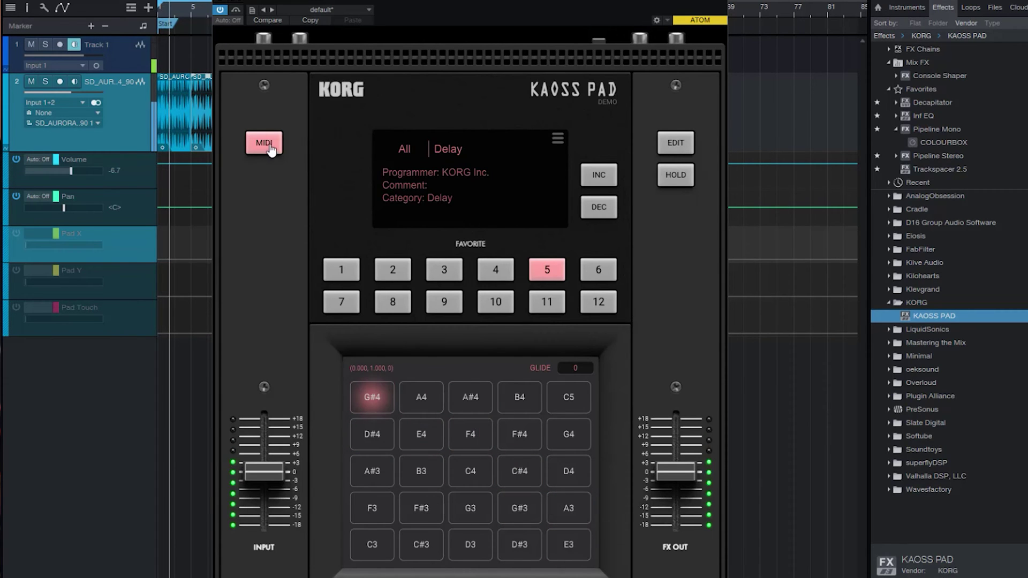
Turn MIDI off, play the Intensified Verb favourite on the XY pad, then load Looper F&B.
{"action": "left_click", "coordinate": [262, 143]}
{"action": "mouse_move", "coordinate": [394, 493]}
{"action": "left_mouse_down"}
{"action": "mouse_move", "coordinate": [546, 454]}
{"action": "mouse_move", "coordinate": [488, 382]}
{"action": "mouse_move", "coordinate": [374, 527]}
{"action": "mouse_move", "coordinate": [512, 489]}
{"action": "mouse_move", "coordinate": [557, 444]}
{"action": "mouse_move", "coordinate": [452, 440]}
{"action": "mouse_move", "coordinate": [428, 458]}
{"action": "left_mouse_up"}
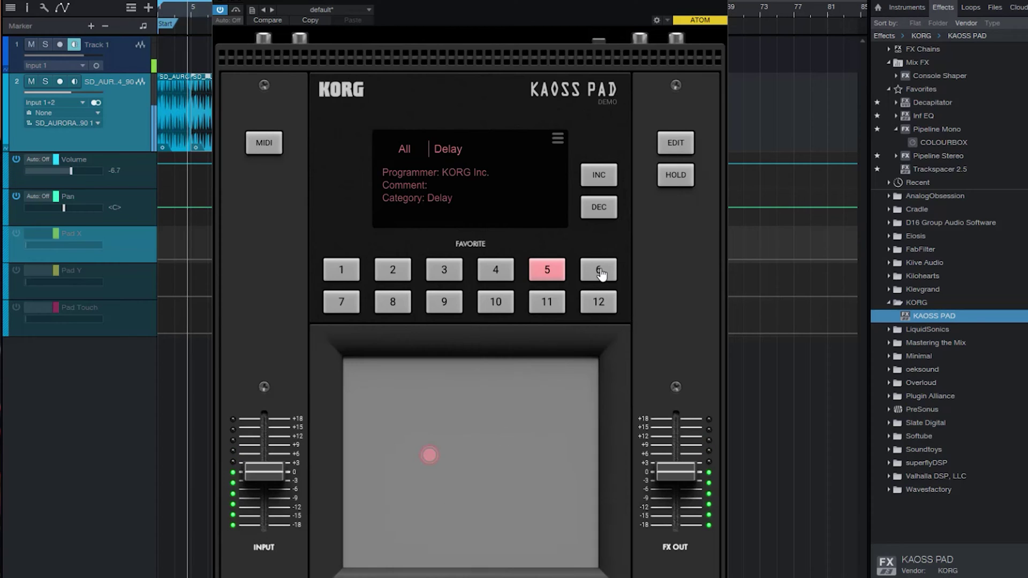
{"action": "left_click", "coordinate": [599, 269]}
{"action": "left_click", "coordinate": [408, 508]}
{"action": "mouse_move", "coordinate": [429, 507]}
{"action": "left_mouse_down"}
{"action": "mouse_move", "coordinate": [548, 418]}
{"action": "mouse_move", "coordinate": [515, 459]}
{"action": "mouse_move", "coordinate": [481, 479]}
{"action": "left_mouse_up"}
{"action": "left_click", "coordinate": [344, 301]}
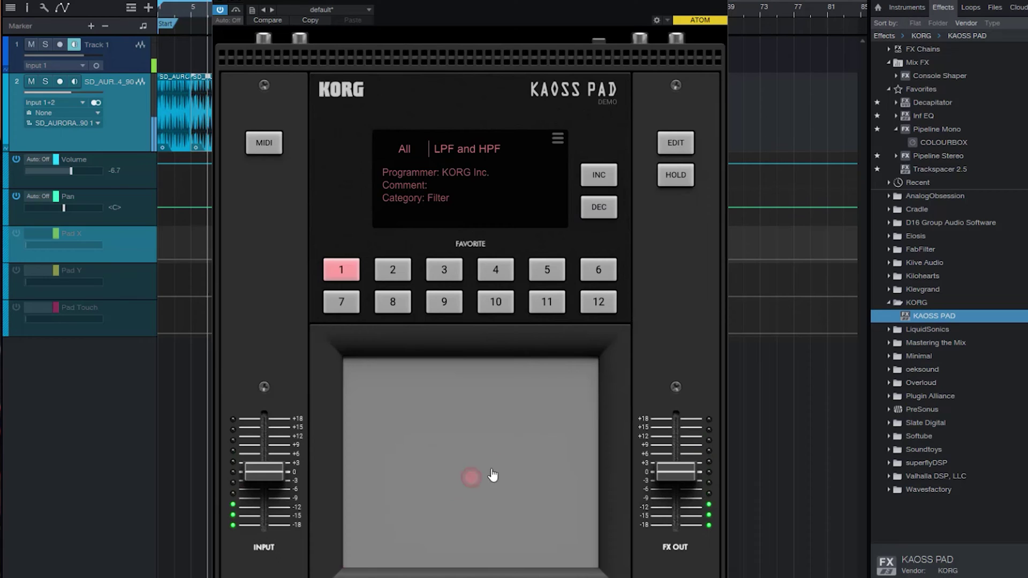
Play the filter effect, then step through LPF Delay to LPF Looper and play it.
{"action": "left_click_drag", "start_coordinate": [493, 475], "coordinate": [376, 542]}
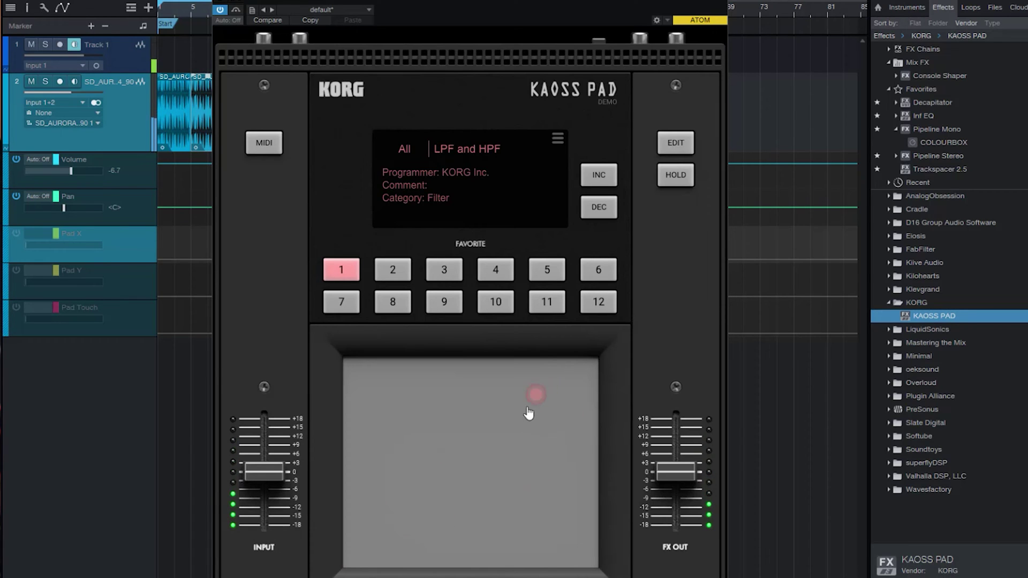
{"action": "left_click_drag", "start_coordinate": [414, 553], "coordinate": [445, 504]}
{"action": "left_click", "coordinate": [601, 177]}
{"action": "left_click", "coordinate": [601, 177]}
{"action": "left_click_drag", "start_coordinate": [548, 416], "coordinate": [439, 515]}
{"action": "mouse_move", "coordinate": [490, 484]}
{"action": "left_mouse_down"}
{"action": "mouse_move", "coordinate": [513, 471]}
{"action": "mouse_move", "coordinate": [494, 482]}
{"action": "left_mouse_up"}
{"action": "left_click_drag", "start_coordinate": [476, 515], "coordinate": [438, 497]}
Play LPF Slicer, then step past Mini Cut, Noisy Drive, One Delay, Phaser BPM to PingPong Delay.
{"action": "left_click", "coordinate": [588, 184]}
{"action": "left_click", "coordinate": [449, 474]}
{"action": "left_click_drag", "start_coordinate": [555, 391], "coordinate": [429, 469]}
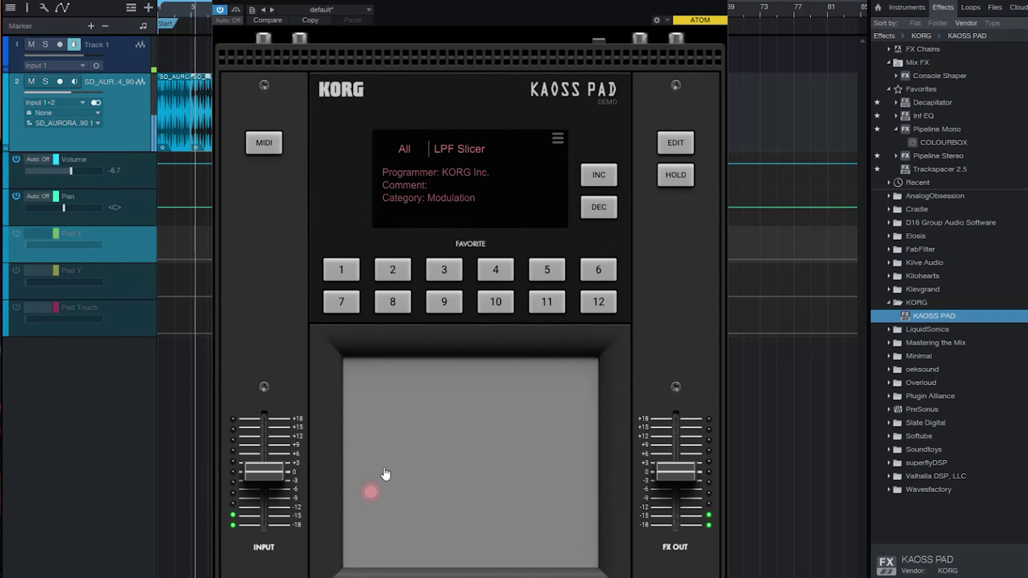
{"action": "left_click", "coordinate": [599, 181]}
{"action": "left_click", "coordinate": [598, 181]}
{"action": "left_click", "coordinate": [598, 182]}
{"action": "left_click", "coordinate": [598, 182]}
{"action": "left_click", "coordinate": [598, 182]}
{"action": "left_click_drag", "start_coordinate": [539, 428], "coordinate": [452, 452]}
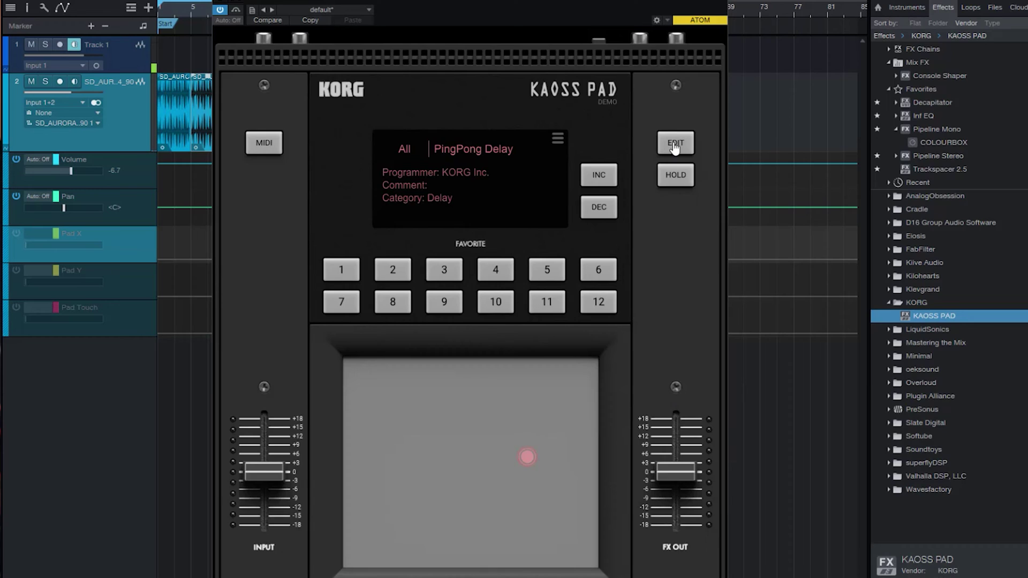
Open the full edit view for the PingPong Delay program.
{"action": "left_click", "coordinate": [675, 144]}
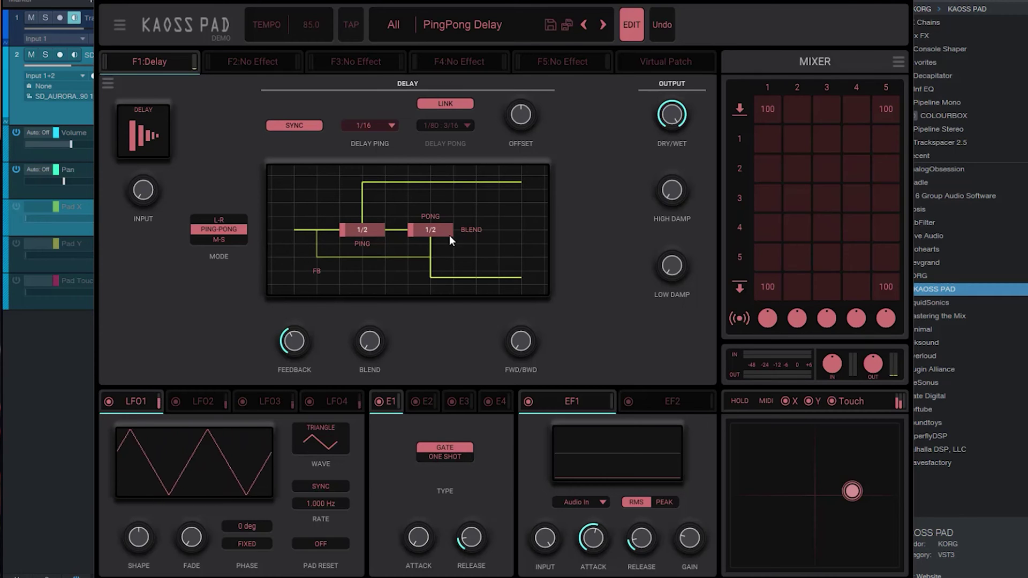
{"action": "right_click", "coordinate": [293, 329]}
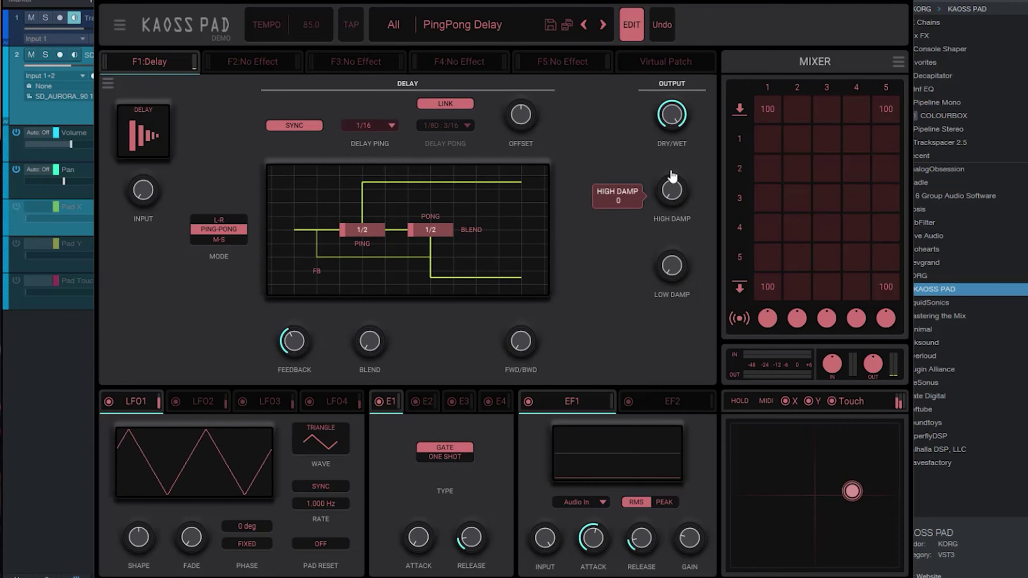
{"action": "mouse_move", "coordinate": [678, 114]}
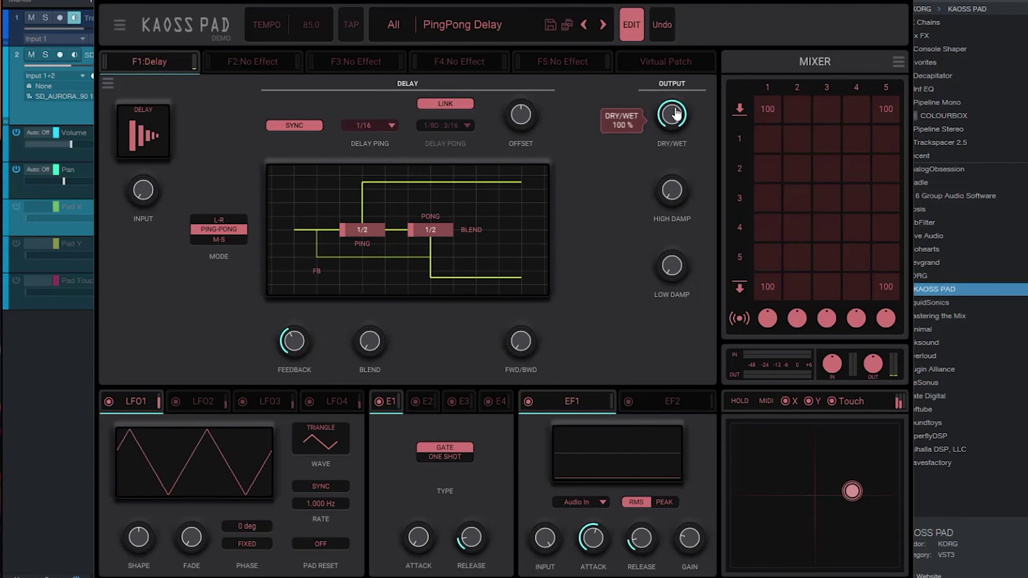
{"action": "mouse_move", "coordinate": [540, 122]}
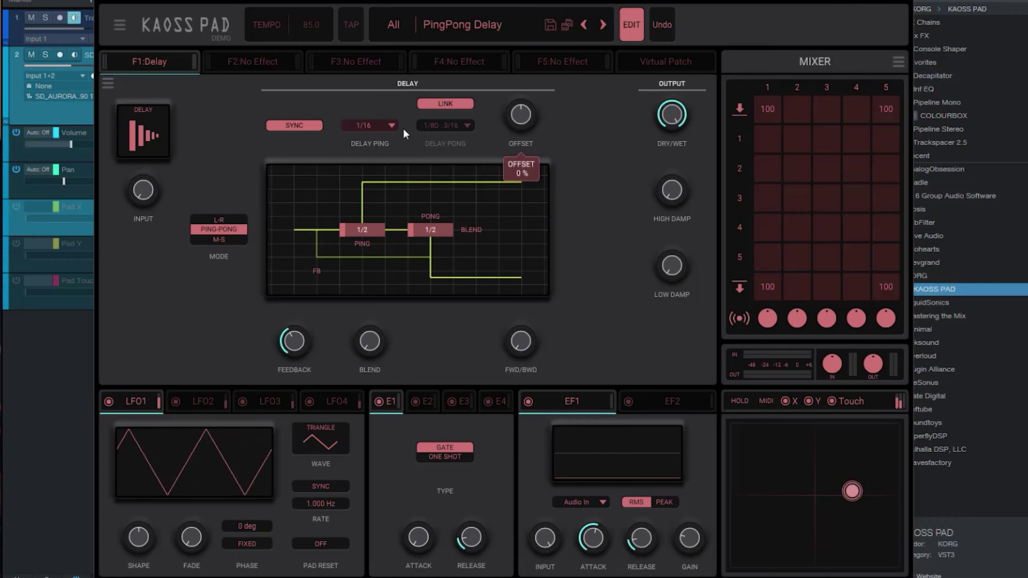
{"action": "right_click", "coordinate": [144, 193]}
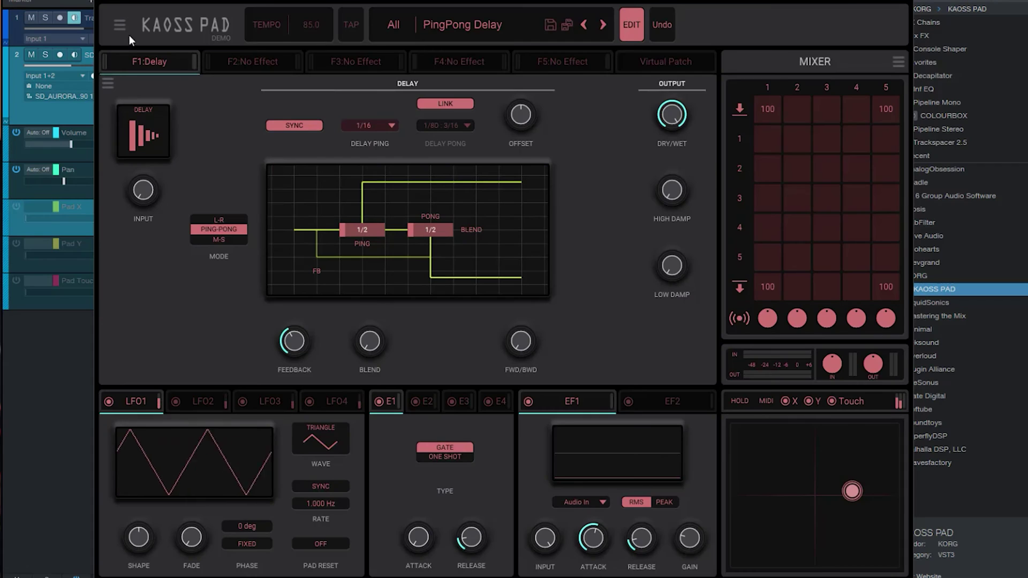
Open the plugin's online manual from the main settings menu.
{"action": "left_click", "coordinate": [120, 26]}
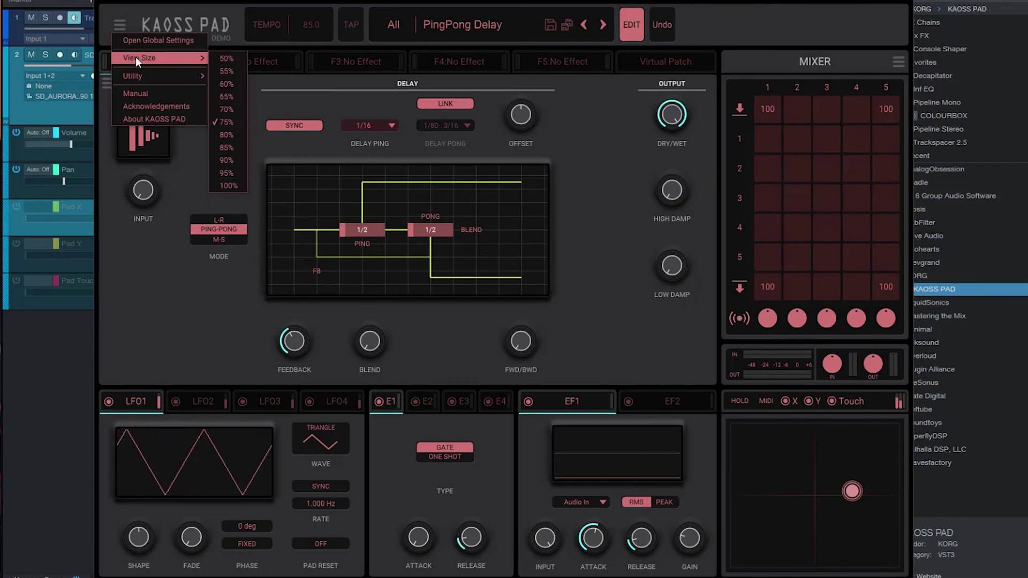
{"action": "mouse_move", "coordinate": [146, 61]}
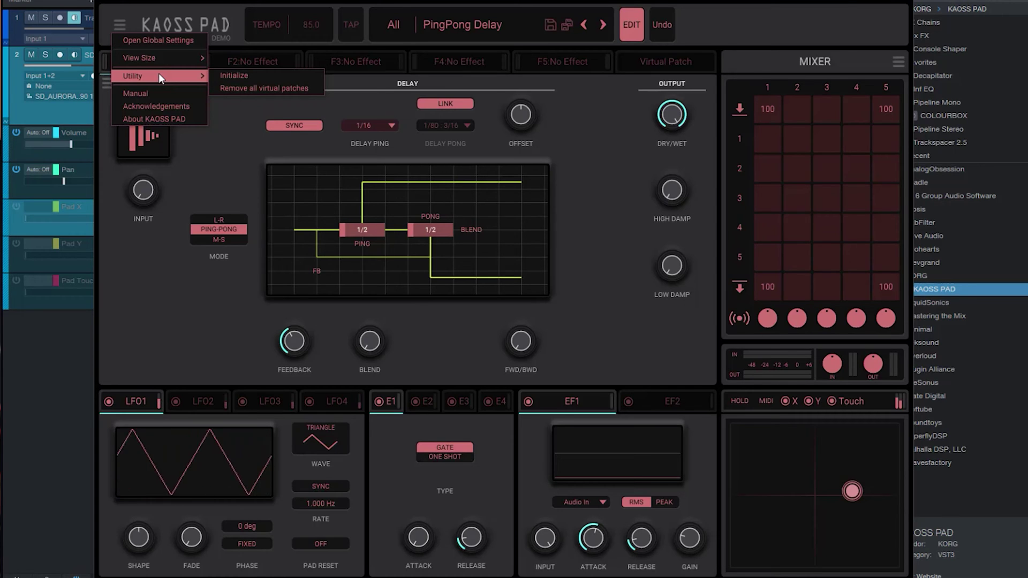
{"action": "left_click", "coordinate": [149, 96]}
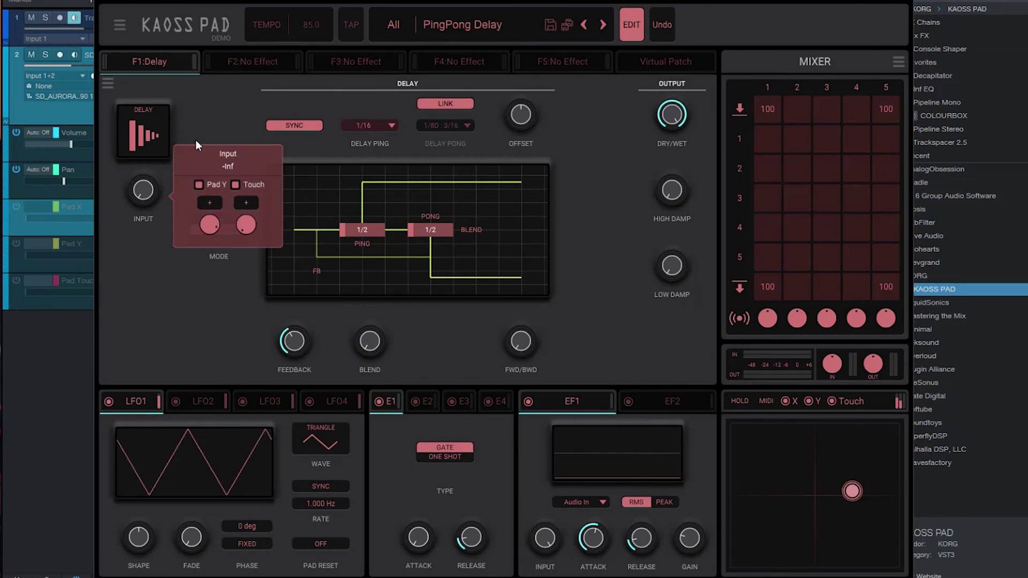
Check the empty F2–F5 effect slots, then return to the F1 Delay settings.
{"action": "left_click", "coordinate": [232, 62]}
{"action": "left_click", "coordinate": [346, 63]}
{"action": "left_click", "coordinate": [466, 61]}
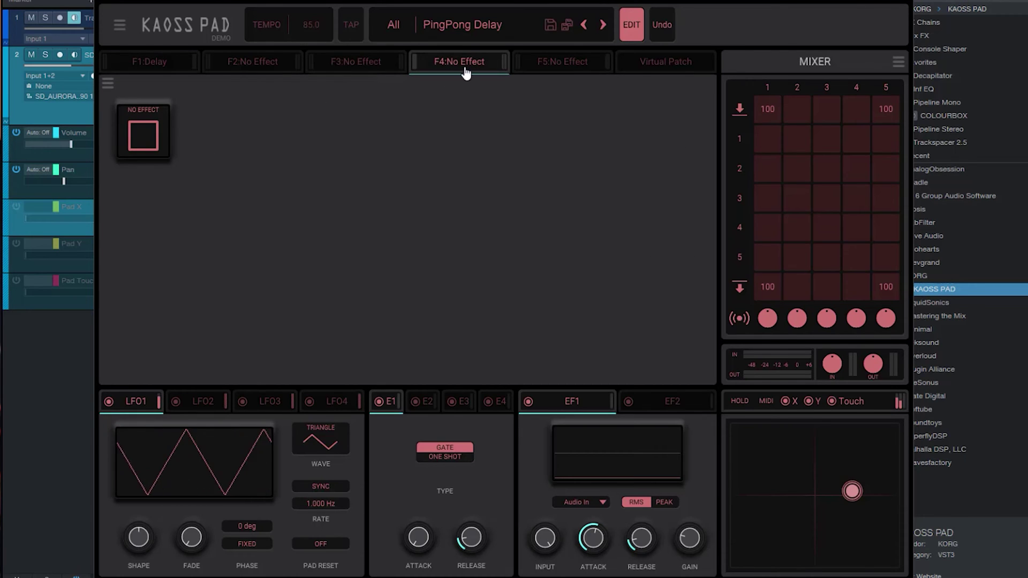
{"action": "left_click", "coordinate": [572, 65]}
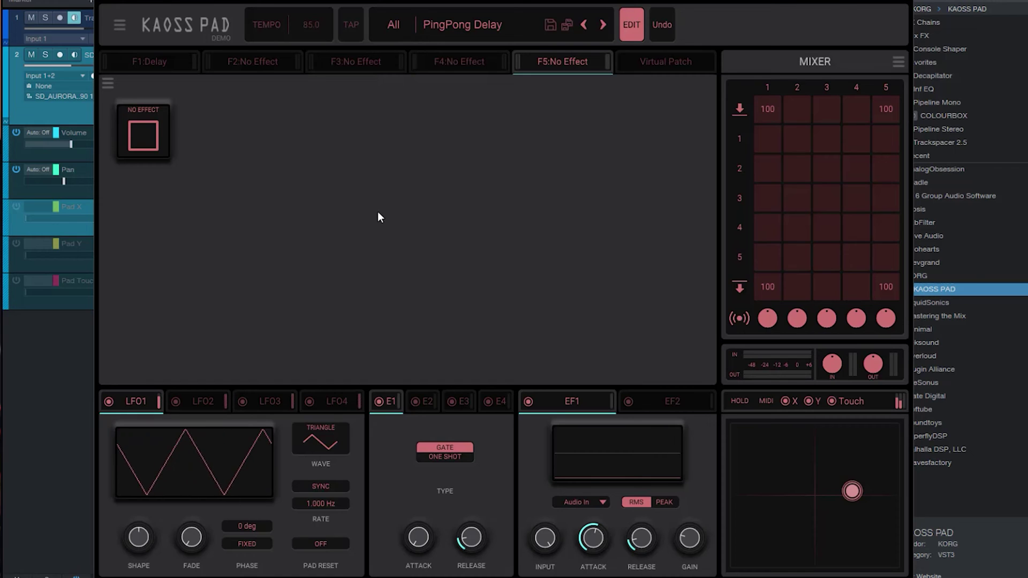
{"action": "left_click", "coordinate": [164, 64]}
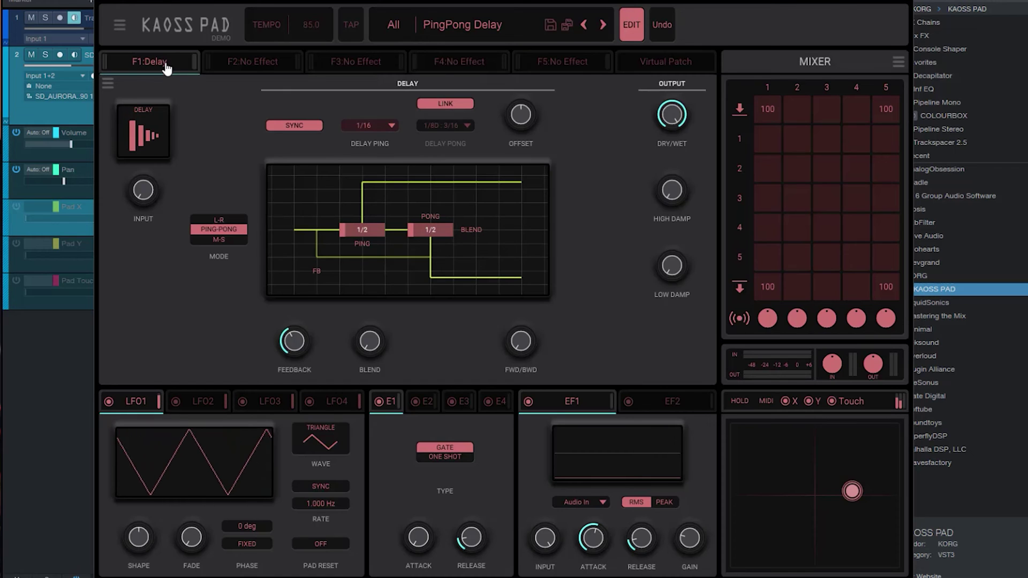
Step forward through the presets from Pitch Looper onward.
{"action": "left_click", "coordinate": [603, 25]}
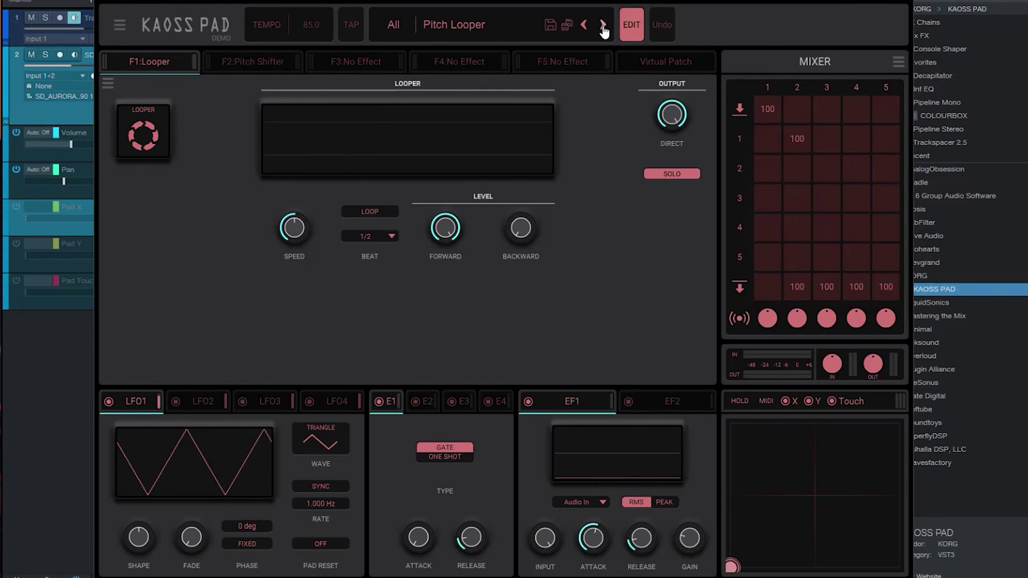
{"action": "left_click", "coordinate": [603, 25]}
{"action": "left_click", "coordinate": [603, 25]}
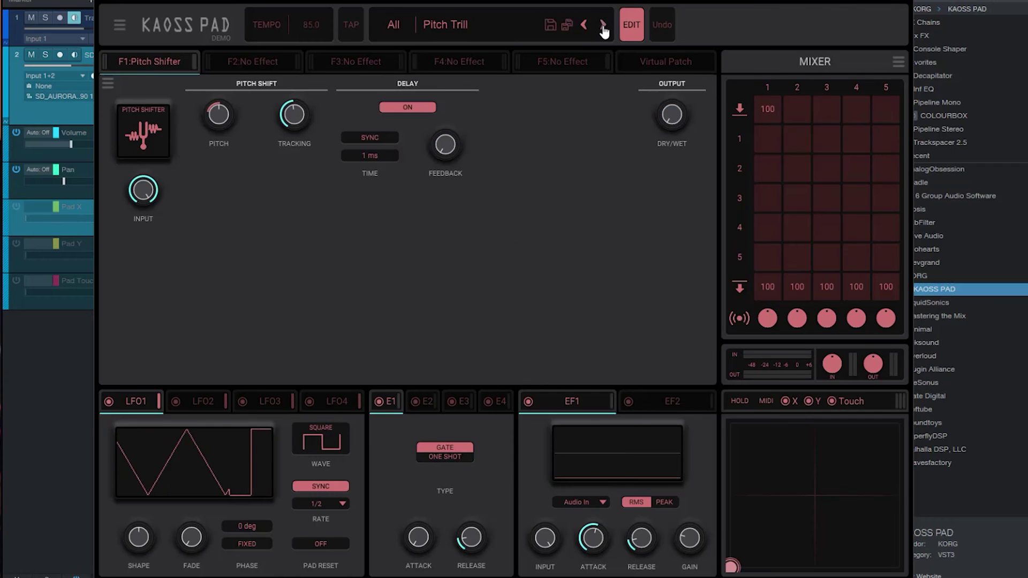
{"action": "left_click", "coordinate": [603, 25]}
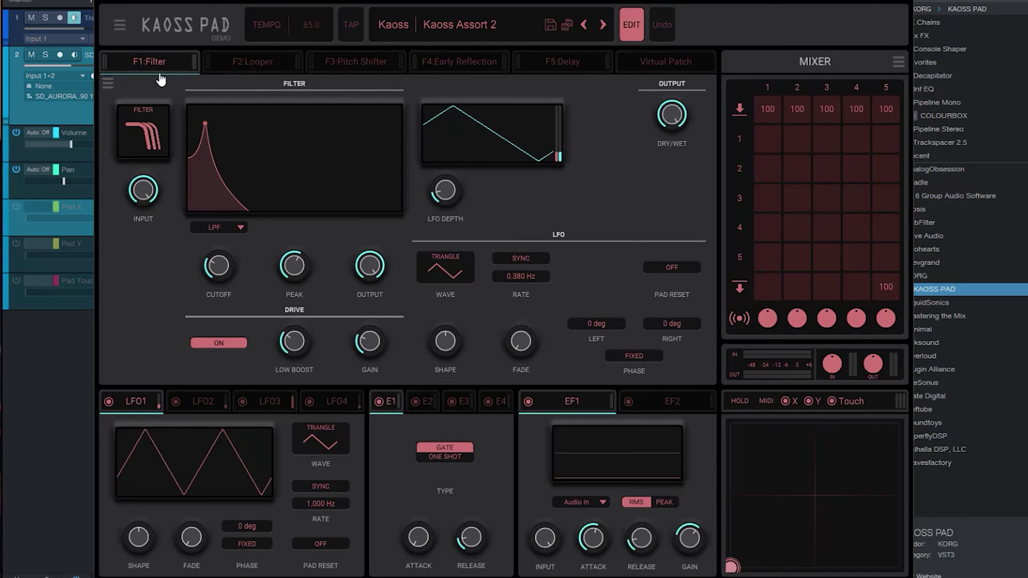
Browse the Delay, Early Reflection, Pitch Shifter and Looper slots, then sweep the Filter cutoff.
{"action": "left_click", "coordinate": [574, 69]}
{"action": "left_click", "coordinate": [463, 66]}
{"action": "left_click", "coordinate": [367, 74]}
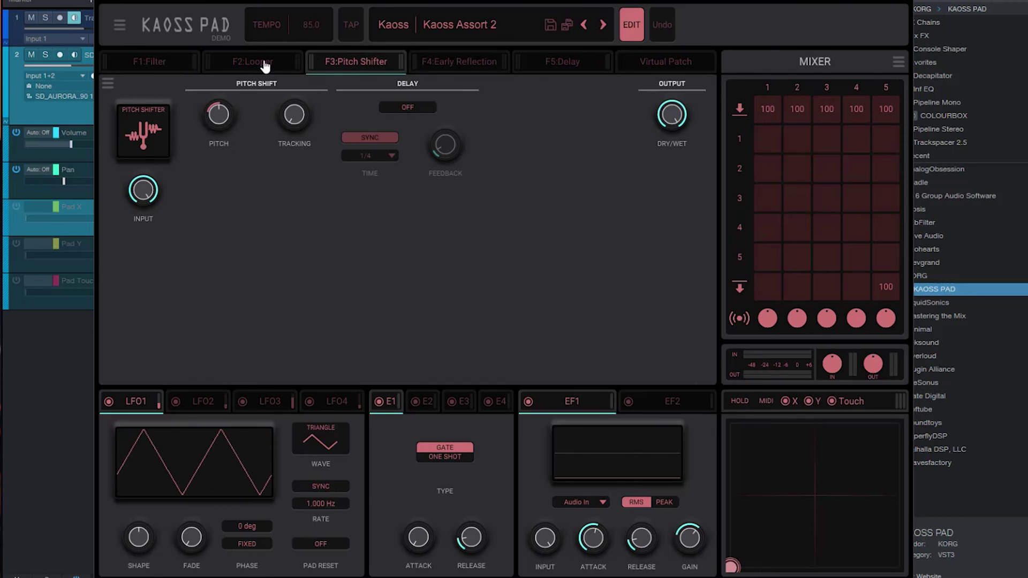
{"action": "left_click", "coordinate": [263, 65]}
{"action": "left_click", "coordinate": [180, 74]}
{"action": "left_click_drag", "start_coordinate": [738, 571], "coordinate": [760, 448]}
Play the Pitch Shifter, Early Reflection and Delay effects on the XY pad.
{"action": "left_click", "coordinate": [265, 68]}
{"action": "left_click", "coordinate": [359, 70]}
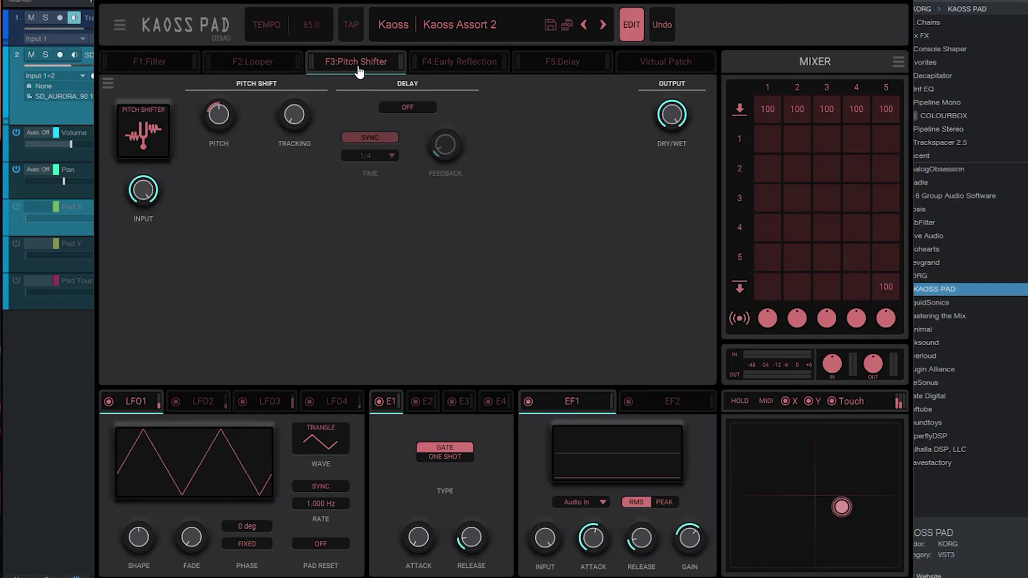
{"action": "left_click_drag", "start_coordinate": [779, 488], "coordinate": [833, 471]}
{"action": "left_click", "coordinate": [441, 60]}
{"action": "left_click_drag", "start_coordinate": [806, 524], "coordinate": [837, 448]}
{"action": "left_click", "coordinate": [581, 62]}
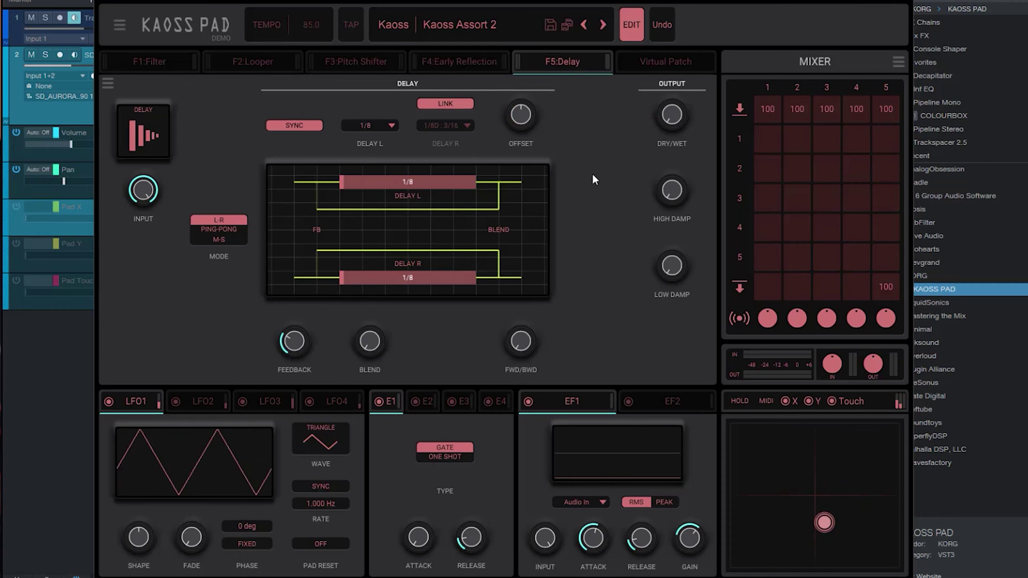
{"action": "left_click_drag", "start_coordinate": [822, 477], "coordinate": [848, 534]}
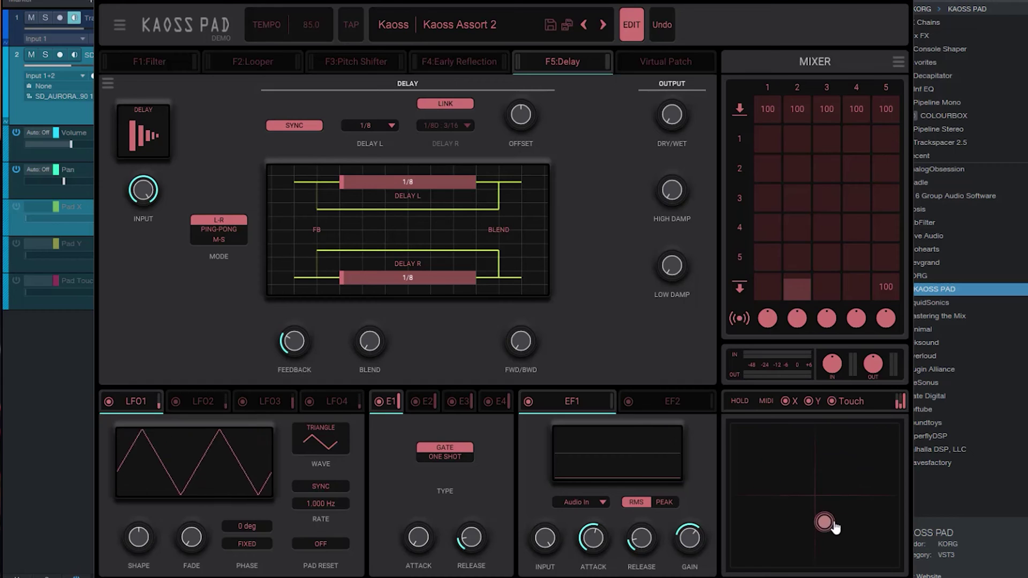
Vary the Early Reflection EQ and time, engage the Looper, and sweep the Filter peak.
{"action": "left_click", "coordinate": [464, 62]}
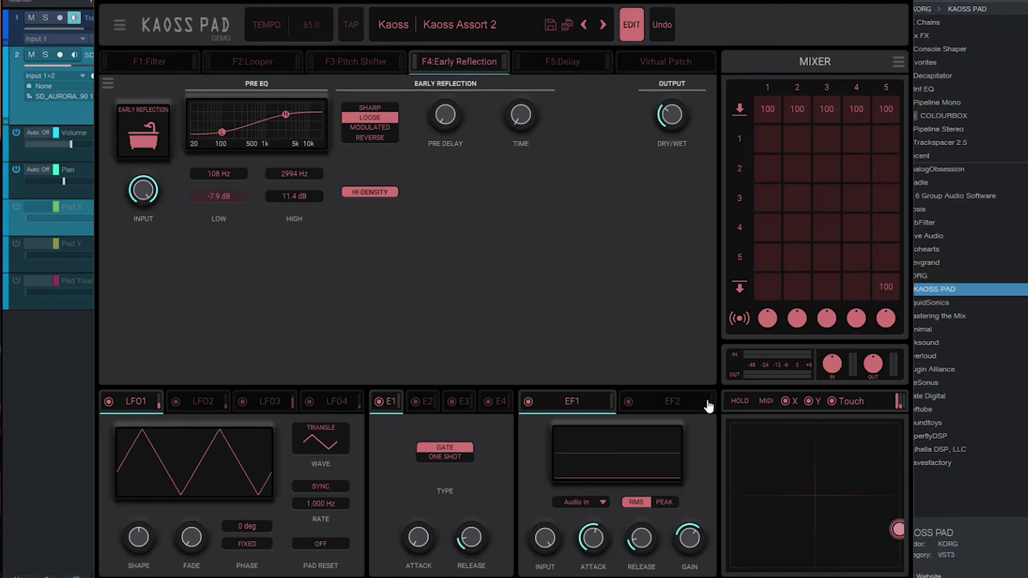
{"action": "left_click_drag", "start_coordinate": [864, 474], "coordinate": [759, 474]}
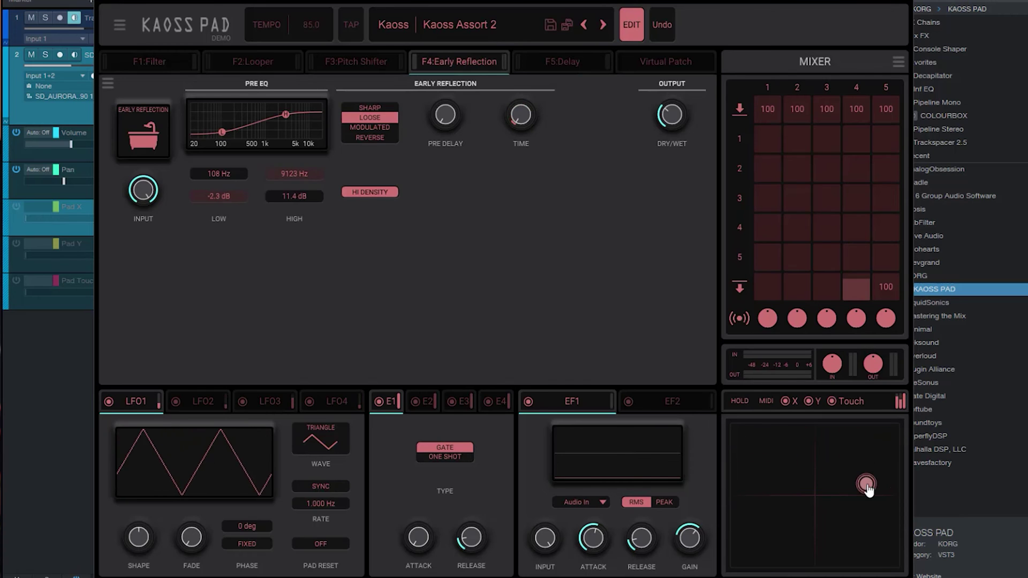
{"action": "left_click_drag", "start_coordinate": [845, 423], "coordinate": [754, 506]}
{"action": "left_click", "coordinate": [357, 63]}
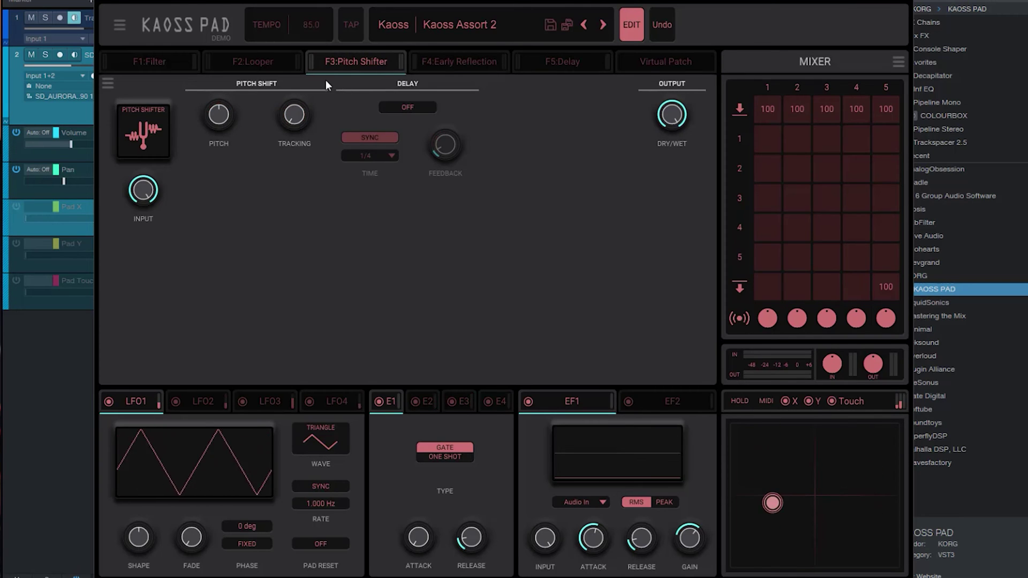
{"action": "left_click", "coordinate": [253, 63]}
{"action": "left_click_drag", "start_coordinate": [779, 515], "coordinate": [817, 510]}
{"action": "left_click", "coordinate": [150, 63]}
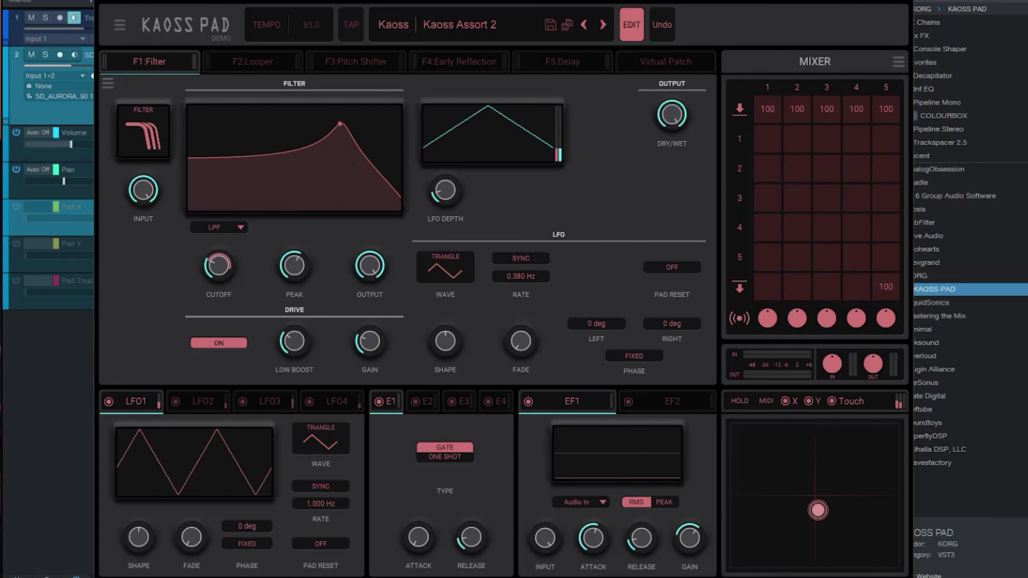
{"action": "left_click_drag", "start_coordinate": [785, 474], "coordinate": [831, 487]}
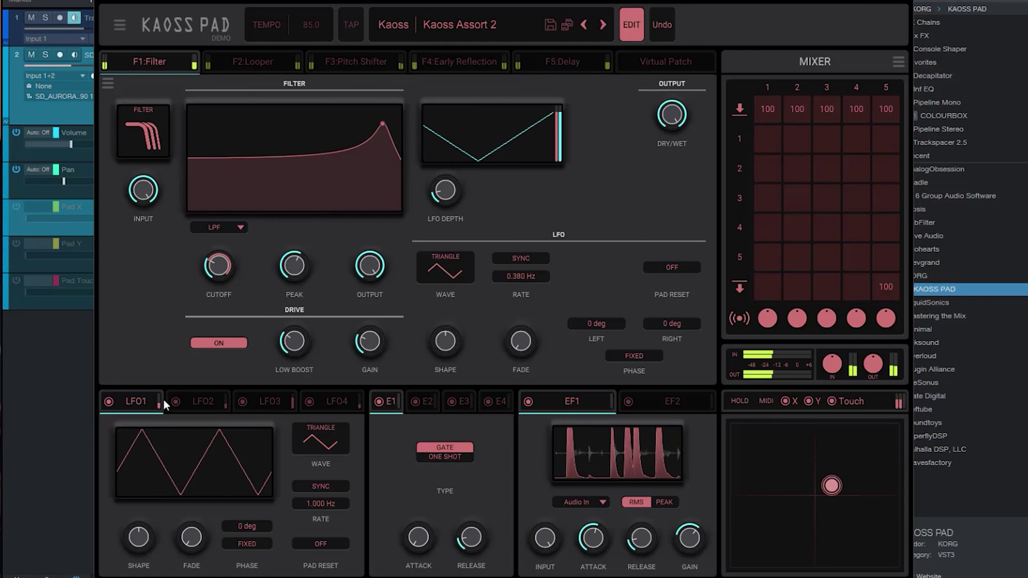
View LFO1 through LFO4, then open LFO1's waveform list.
{"action": "left_click", "coordinate": [207, 404]}
{"action": "left_click", "coordinate": [269, 401]}
{"action": "left_click", "coordinate": [328, 408]}
{"action": "left_click", "coordinate": [135, 411]}
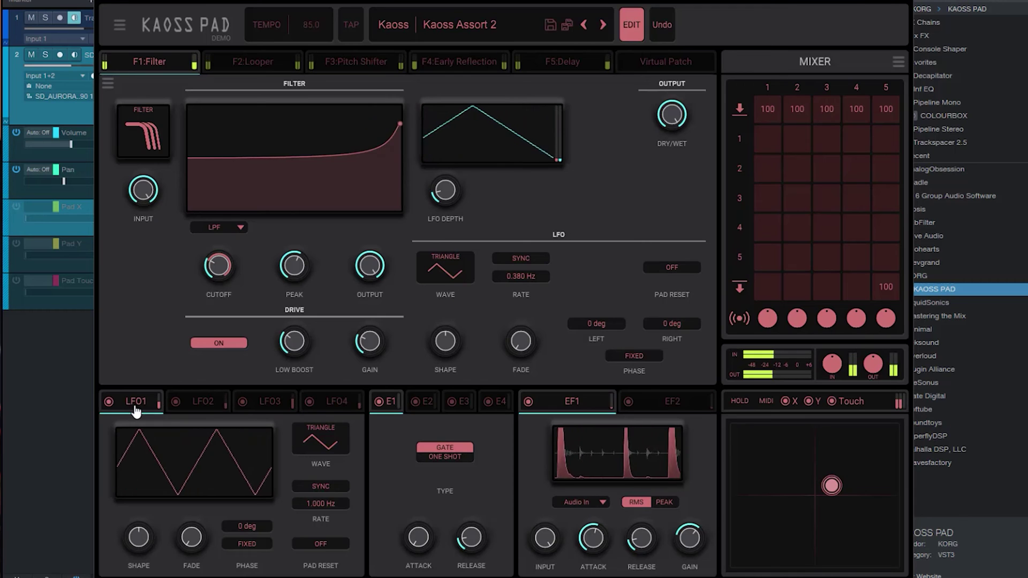
{"action": "left_click", "coordinate": [199, 406]}
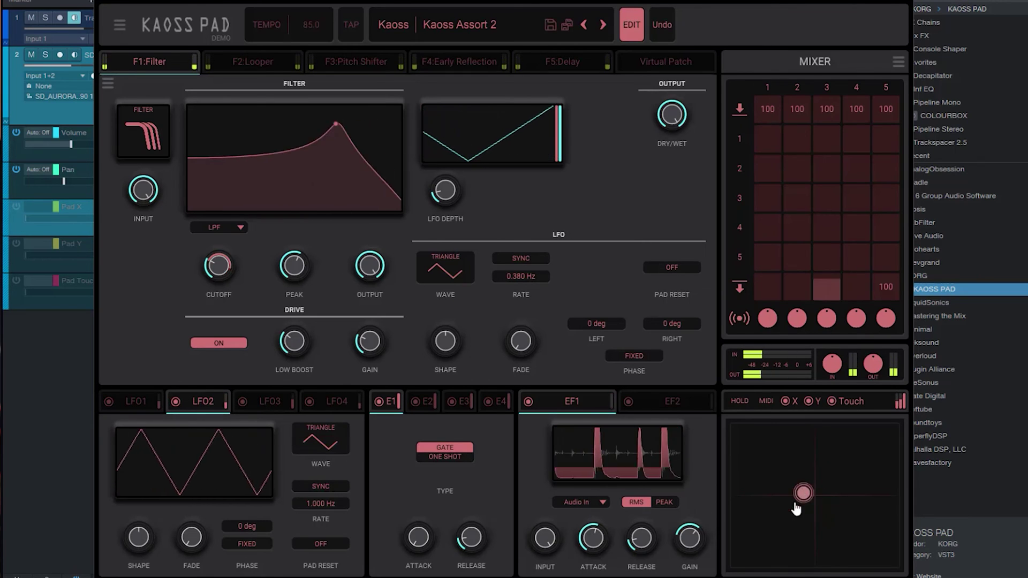
{"action": "left_click", "coordinate": [138, 401]}
{"action": "left_click", "coordinate": [315, 443]}
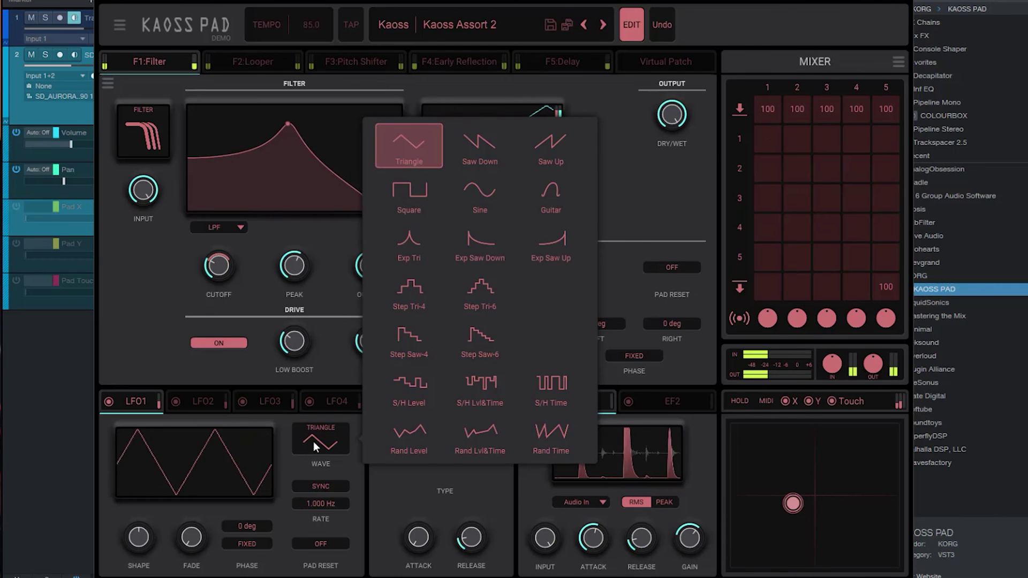
Switch LFO1's waveform to S/H Lvl&Time and move the pad point to hear the stepped modulation.
{"action": "left_click", "coordinate": [480, 386]}
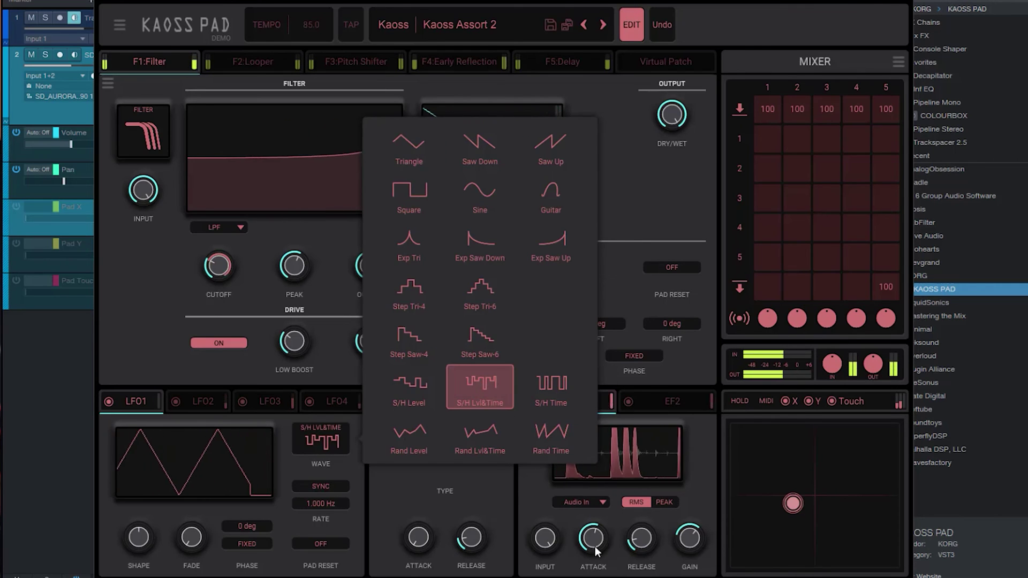
{"action": "left_click", "coordinate": [818, 483]}
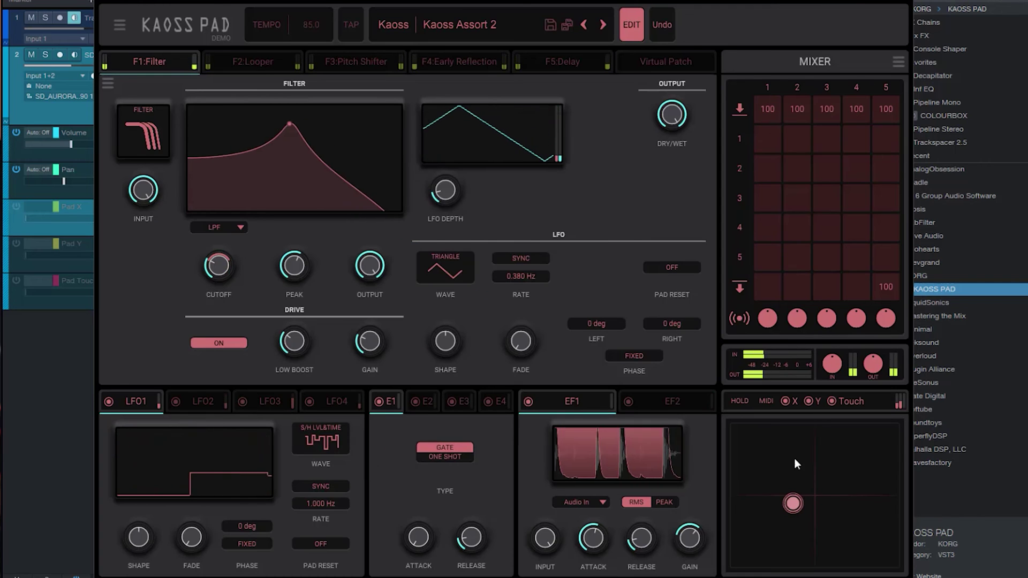
{"action": "mouse_move", "coordinate": [793, 502]}
{"action": "left_mouse_down"}
{"action": "mouse_move", "coordinate": [851, 471]}
{"action": "mouse_move", "coordinate": [862, 500]}
{"action": "mouse_move", "coordinate": [884, 478]}
{"action": "mouse_move", "coordinate": [798, 499]}
{"action": "left_mouse_up"}
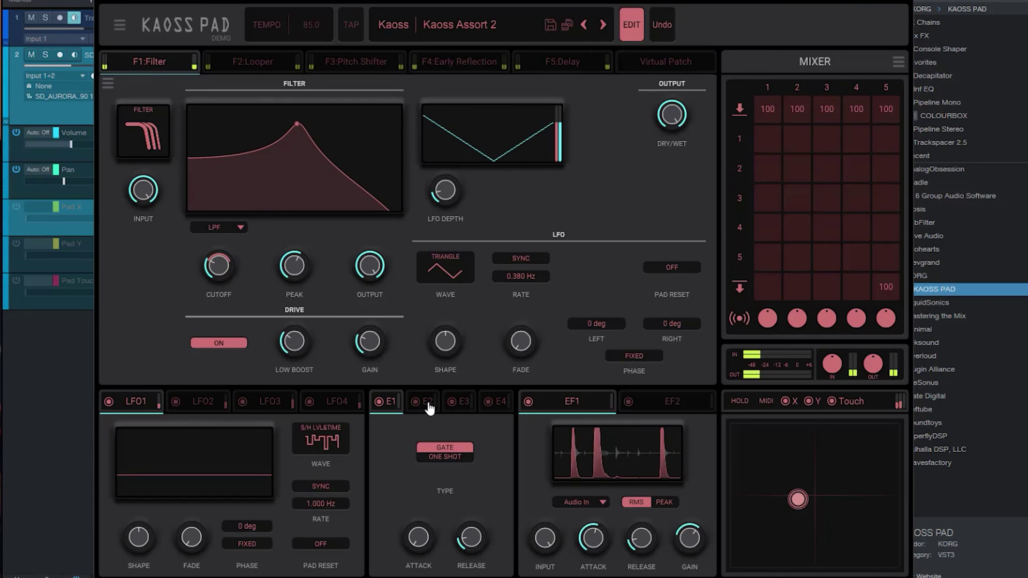
Step through the E2, E3 and E4 envelope tabs, ending on E4.
{"action": "left_click", "coordinate": [426, 401]}
{"action": "left_click", "coordinate": [464, 404]}
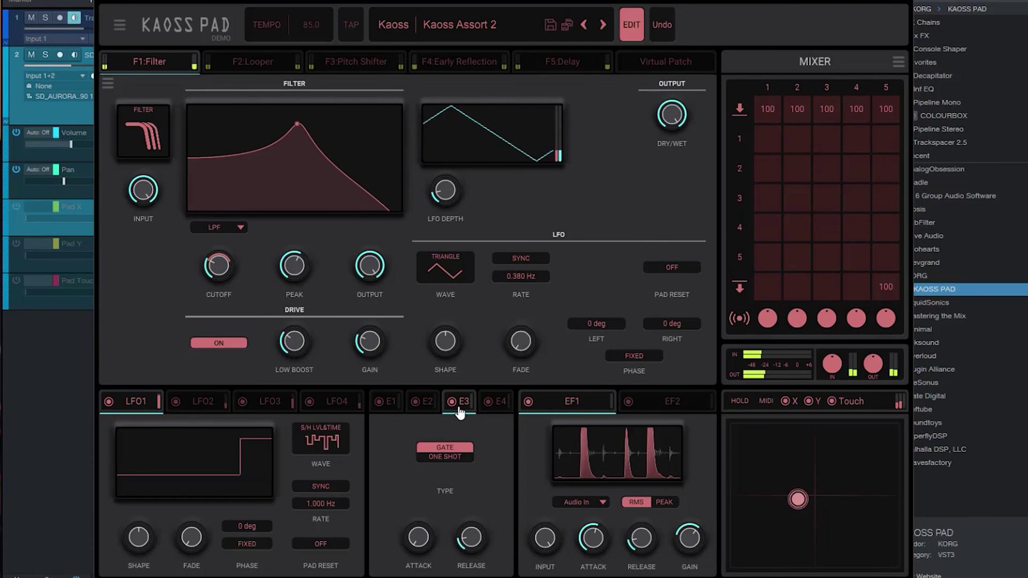
{"action": "left_click", "coordinate": [498, 402]}
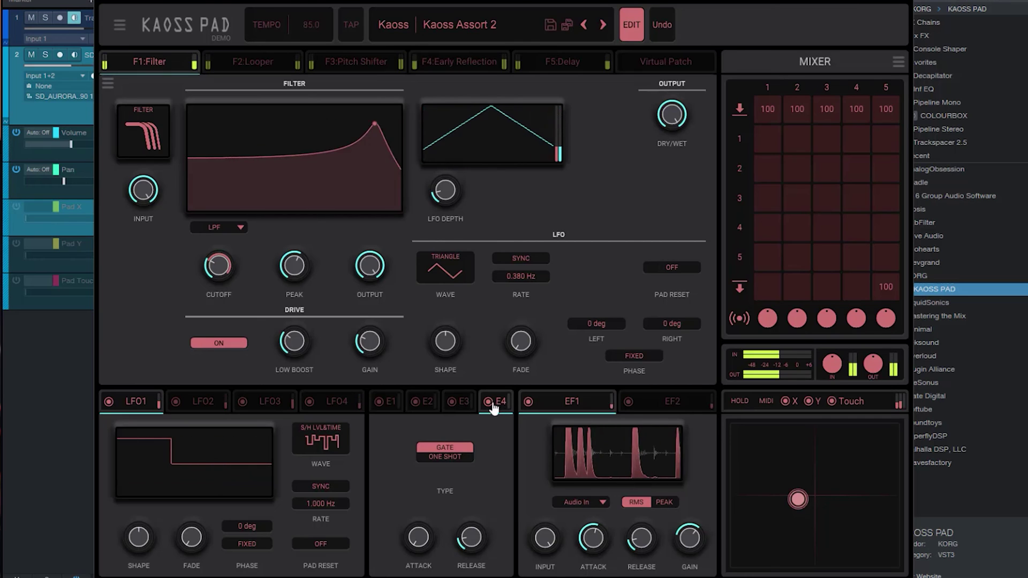
{"action": "mouse_move", "coordinate": [430, 544]}
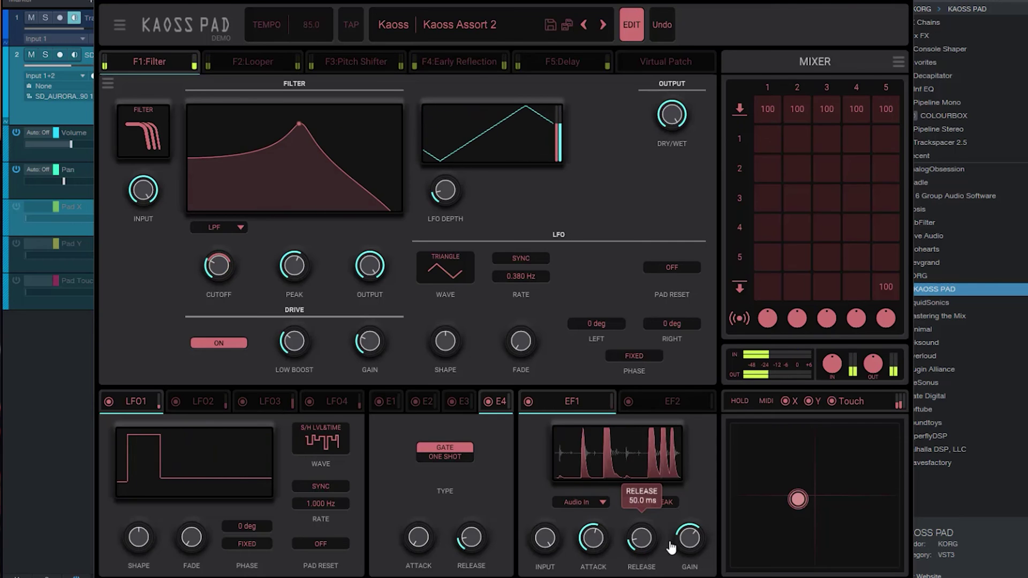
Check the EF1 input source choices and move the pad point to play the effects.
{"action": "left_click", "coordinate": [603, 502]}
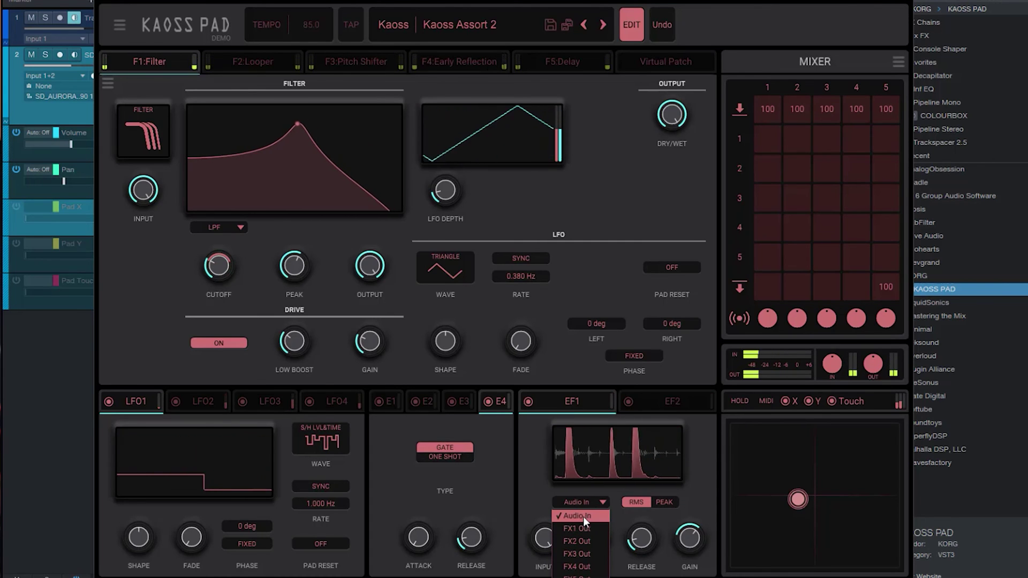
{"action": "mouse_move", "coordinate": [796, 488]}
{"action": "left_mouse_down"}
{"action": "mouse_move", "coordinate": [849, 544]}
{"action": "mouse_move", "coordinate": [808, 470]}
{"action": "mouse_move", "coordinate": [798, 472]}
{"action": "left_mouse_up"}
{"action": "mouse_move", "coordinate": [545, 537]}
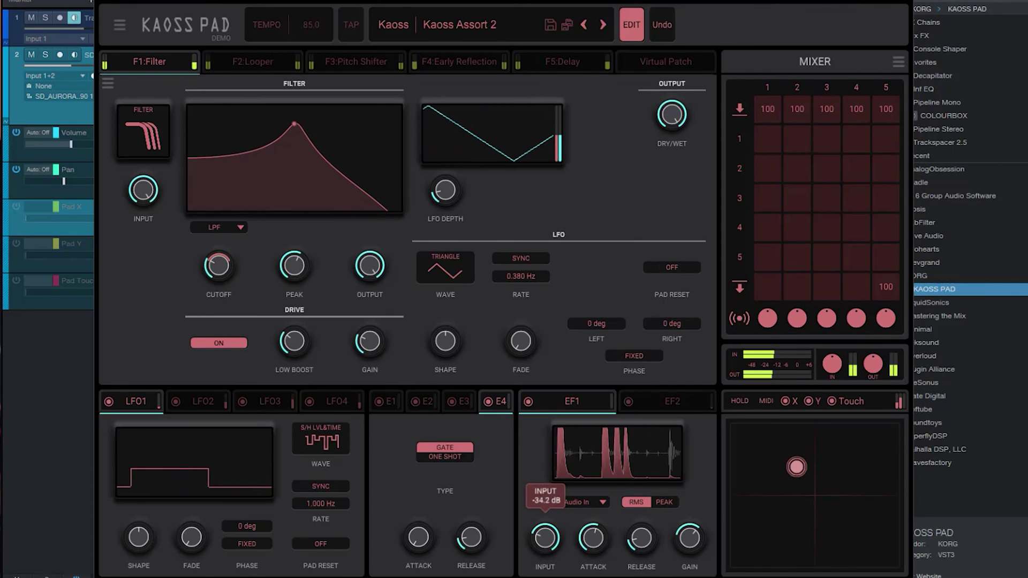
{"action": "mouse_move", "coordinate": [695, 495]}
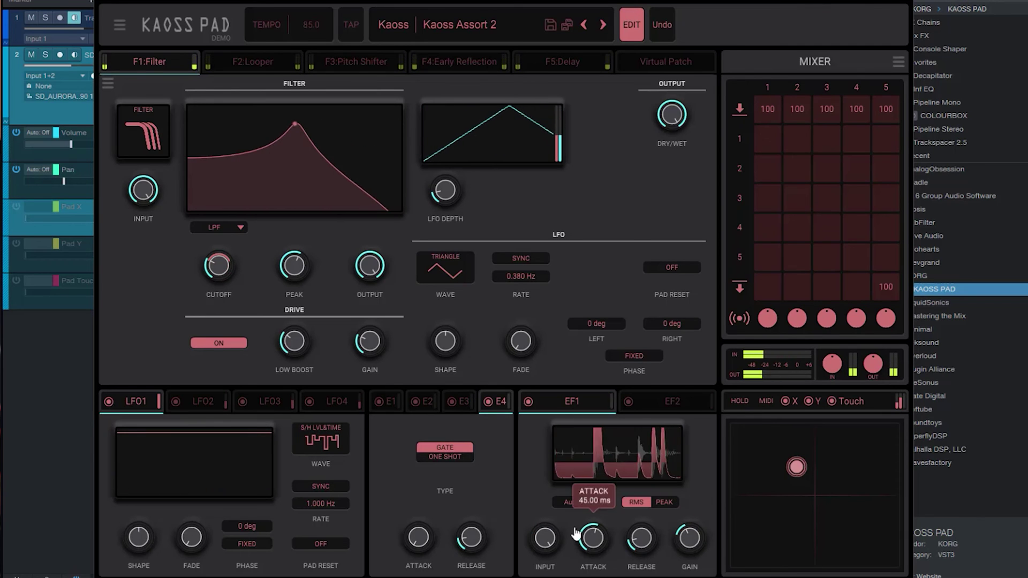
Set EF1's input source to FX1 Out, sweep the pad right, and show the F3 Pitch Shifter.
{"action": "left_click", "coordinate": [579, 502]}
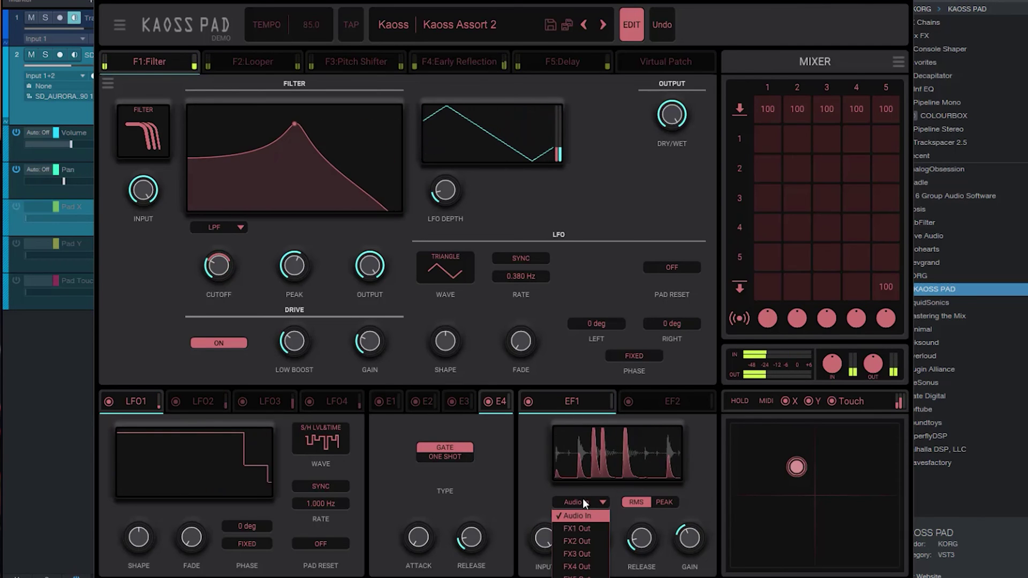
{"action": "left_click", "coordinate": [583, 529]}
{"action": "left_click_drag", "start_coordinate": [796, 466], "coordinate": [849, 527]}
{"action": "mouse_move", "coordinate": [635, 535]}
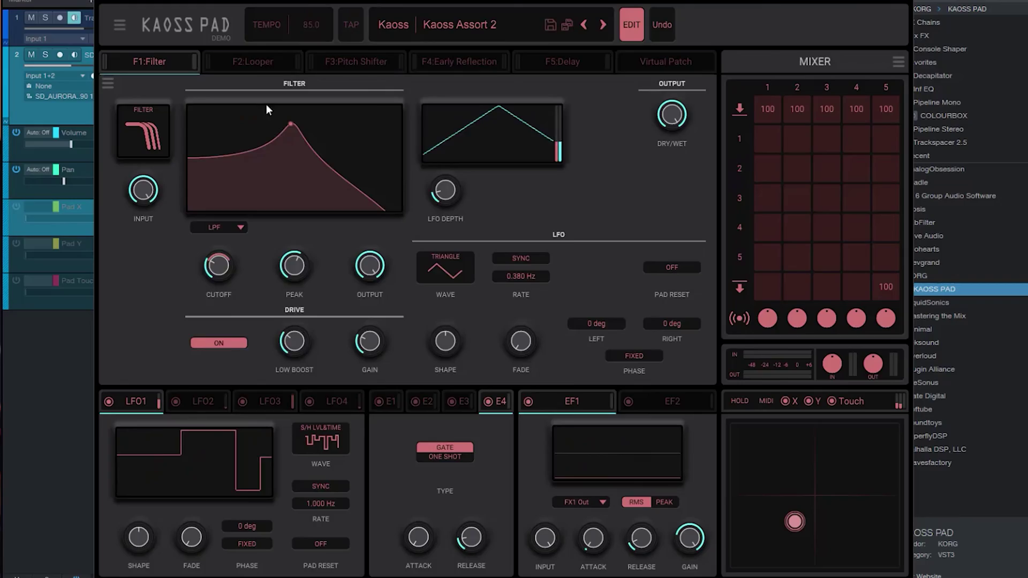
{"action": "left_click", "coordinate": [137, 128]}
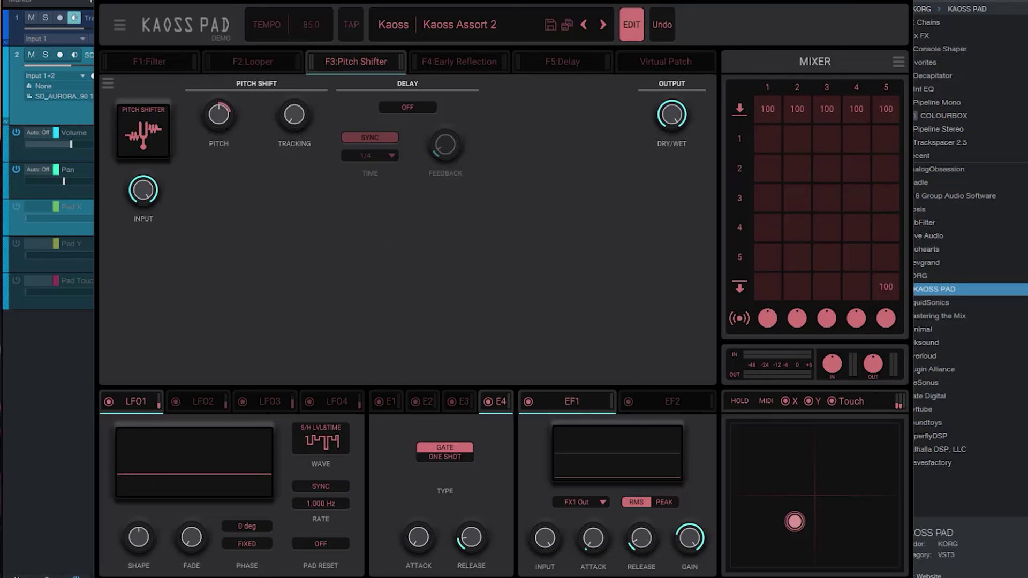
Sweep the pad point, show the Virtual Patch routing table, and collapse the Full Loops folder.
{"action": "left_click_drag", "start_coordinate": [794, 522], "coordinate": [815, 506]}
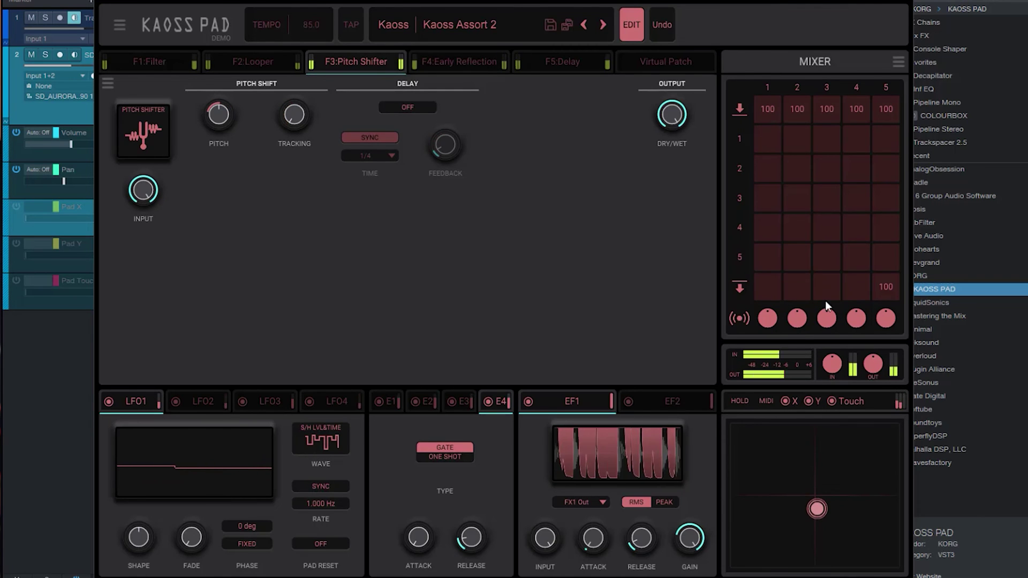
{"action": "left_click", "coordinate": [676, 70]}
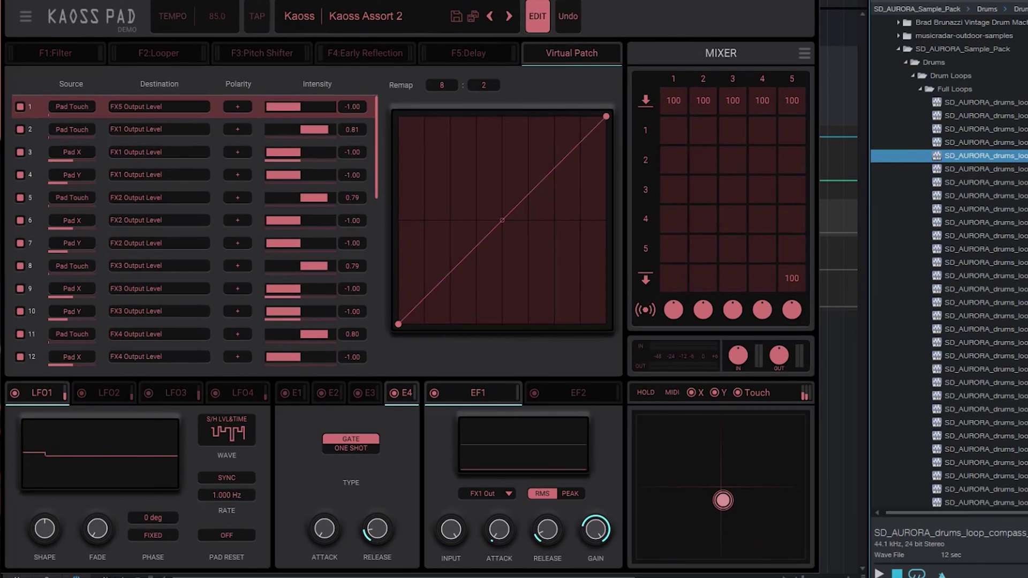
{"action": "left_click", "coordinate": [921, 88]}
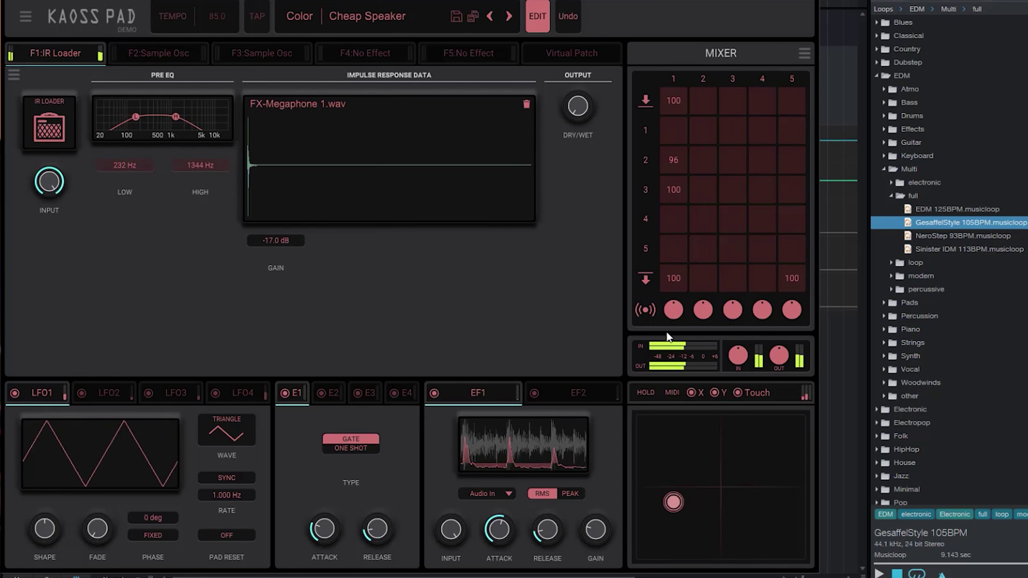
Set the preset category filter to All and open the full program browser.
{"action": "left_click", "coordinate": [299, 17]}
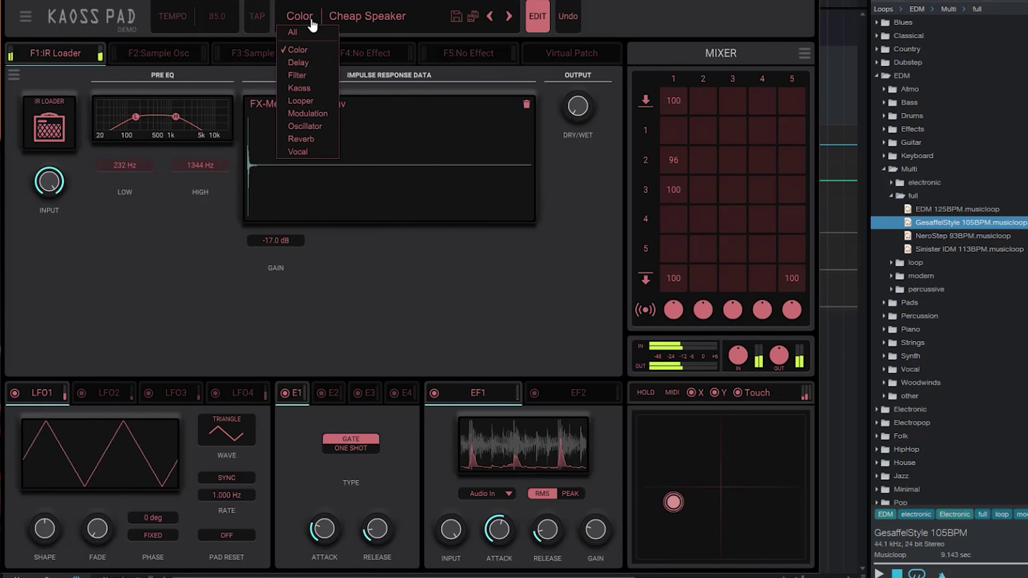
{"action": "left_click", "coordinate": [295, 32]}
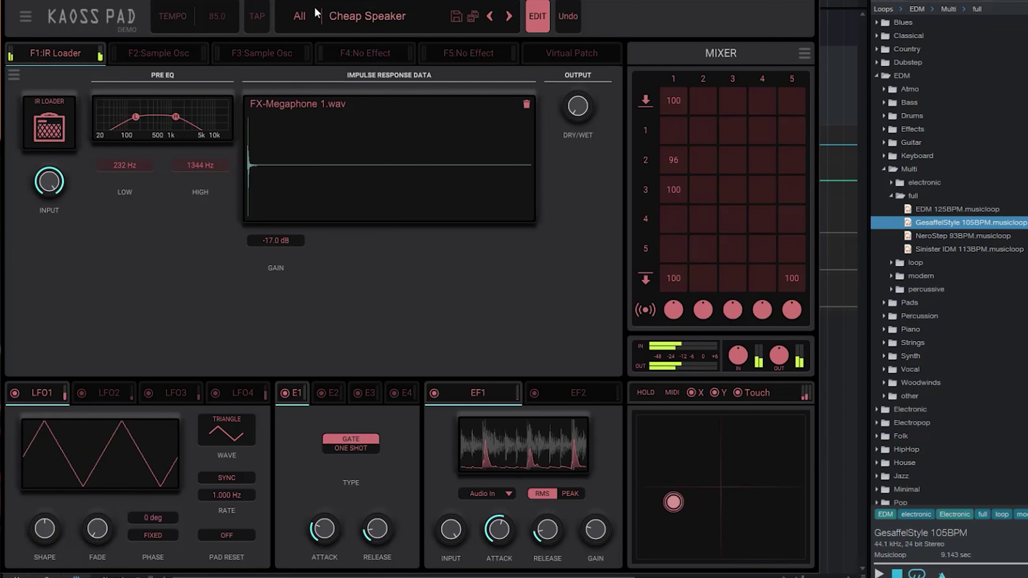
{"action": "left_click", "coordinate": [349, 16]}
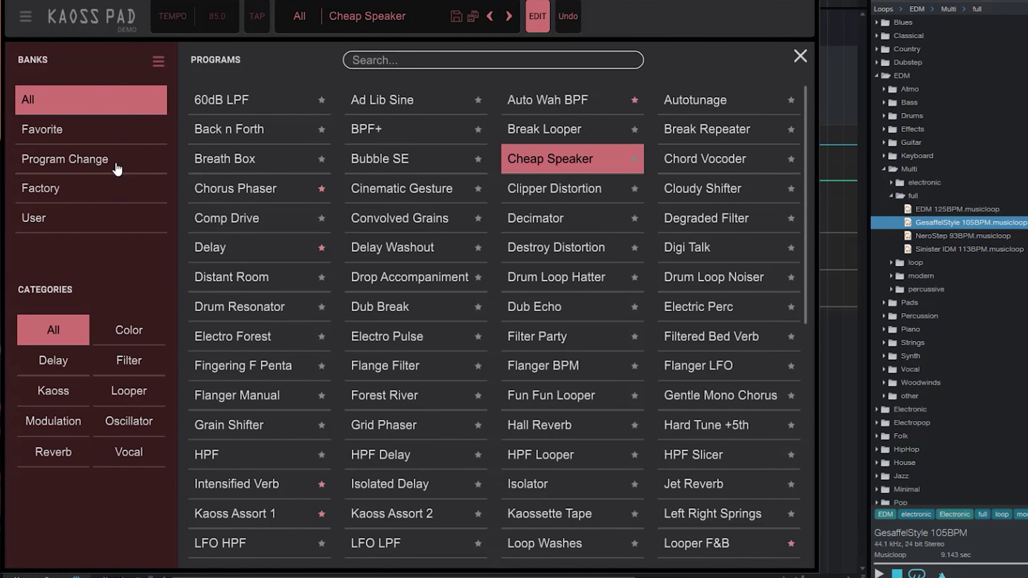
Browse the Delay, Color, Filter, Kaoss, Looper, Modulation, Oscillator and Vocal categories, ending on Reverb.
{"action": "left_click", "coordinate": [49, 365]}
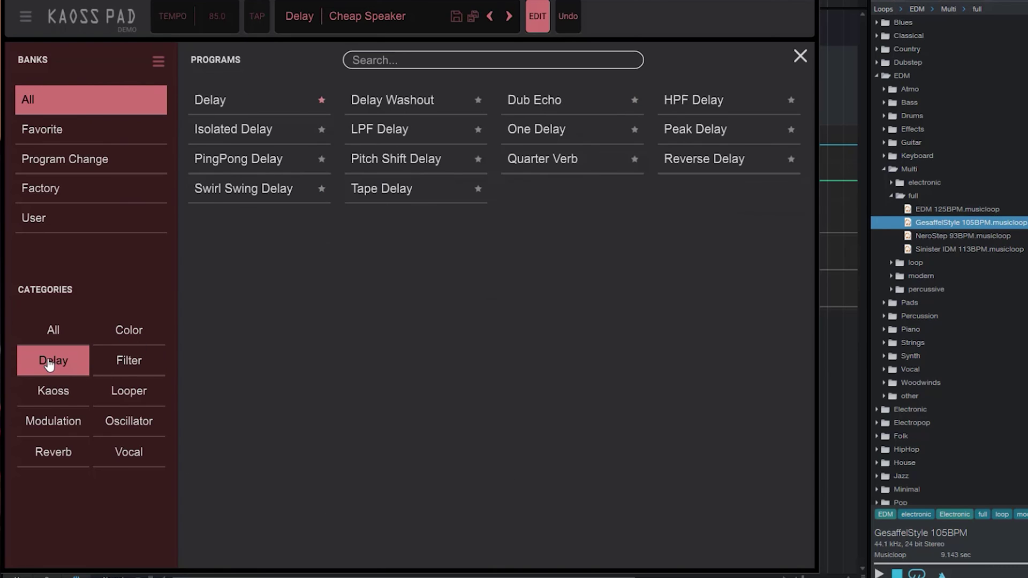
{"action": "left_click", "coordinate": [127, 339]}
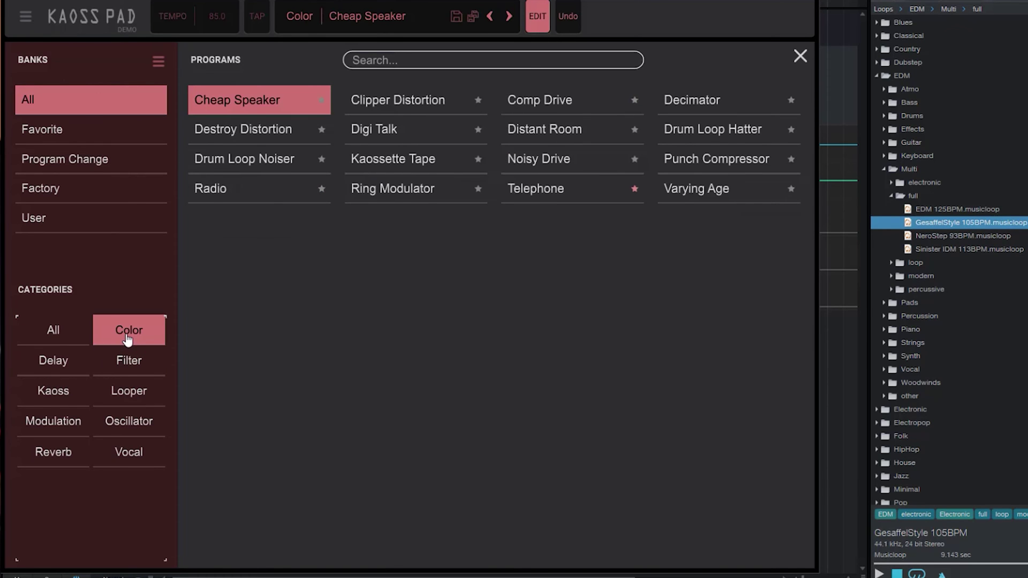
{"action": "left_click", "coordinate": [123, 364]}
{"action": "left_click", "coordinate": [54, 403]}
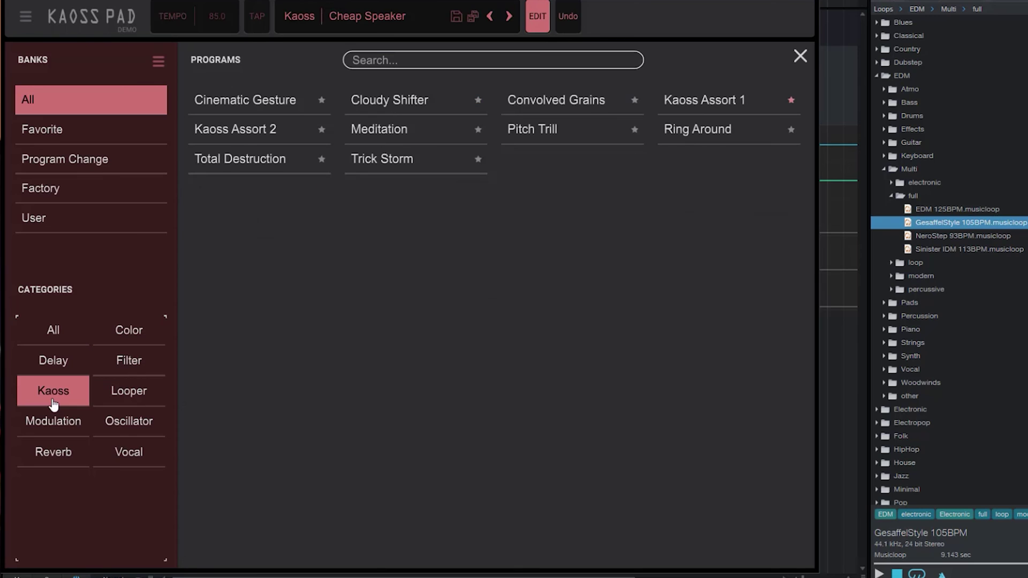
{"action": "left_click", "coordinate": [125, 396]}
{"action": "left_click", "coordinate": [69, 432]}
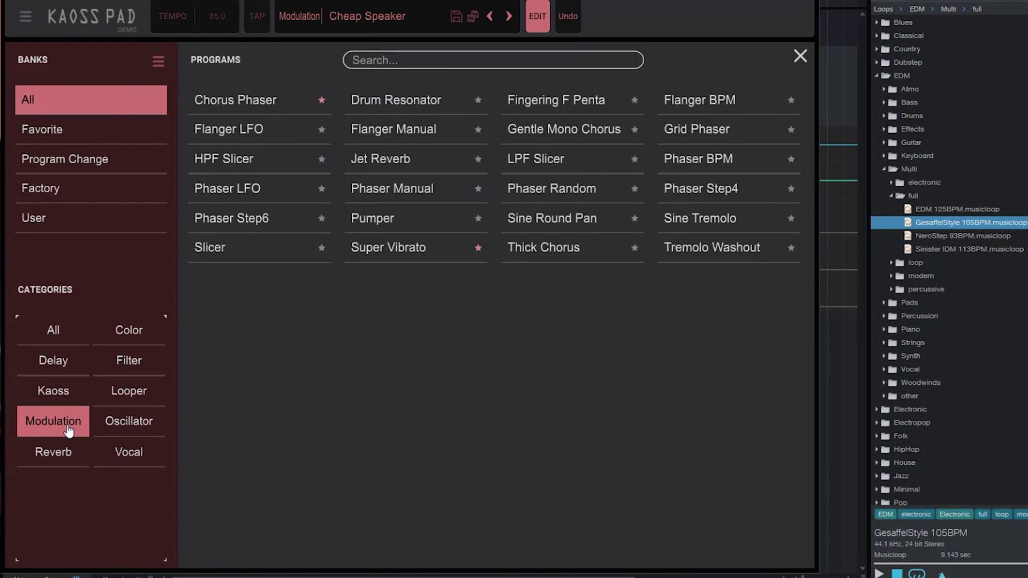
{"action": "left_click", "coordinate": [140, 428]}
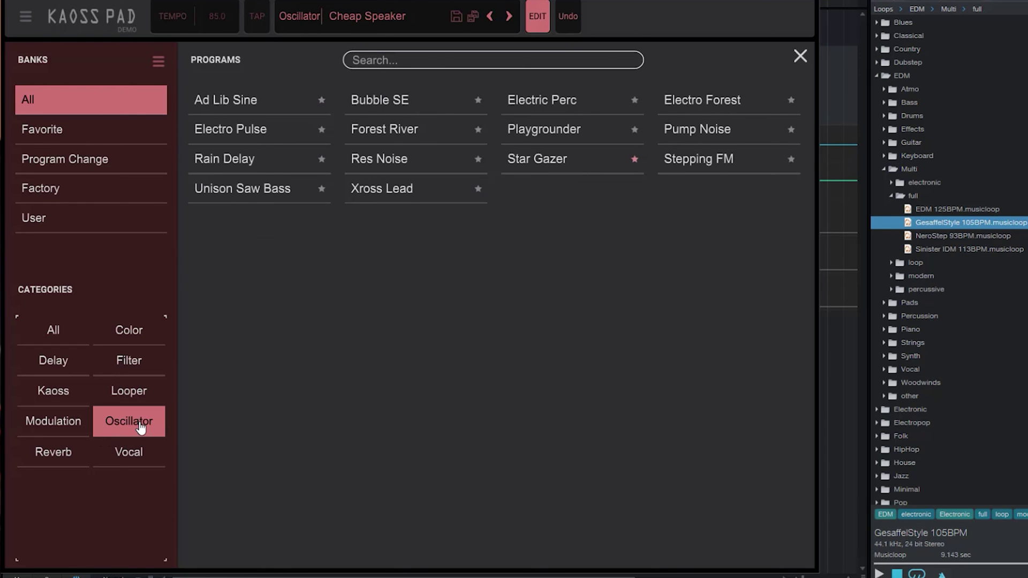
{"action": "left_click", "coordinate": [60, 460]}
{"action": "left_click", "coordinate": [126, 462]}
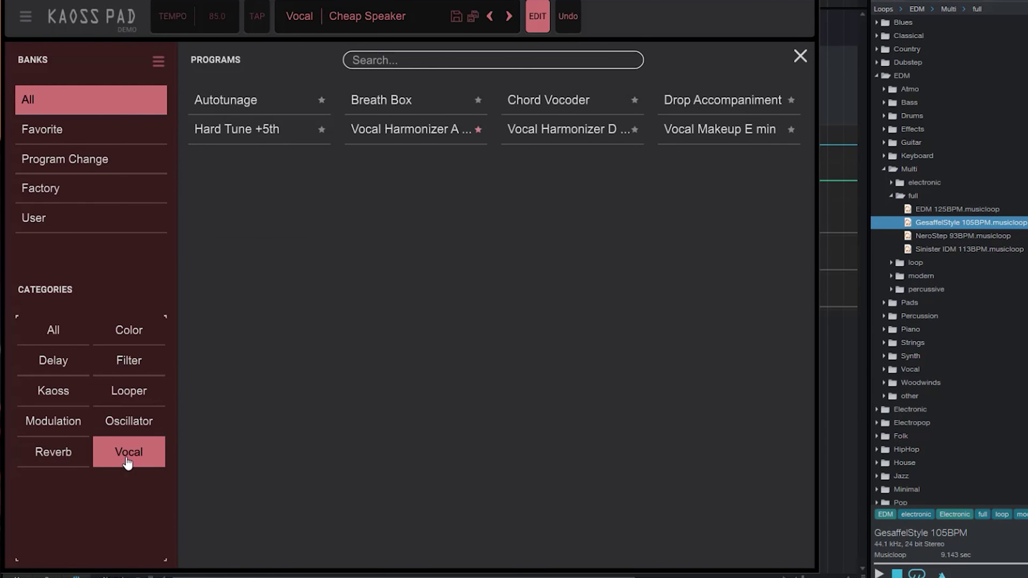
{"action": "left_click", "coordinate": [64, 459]}
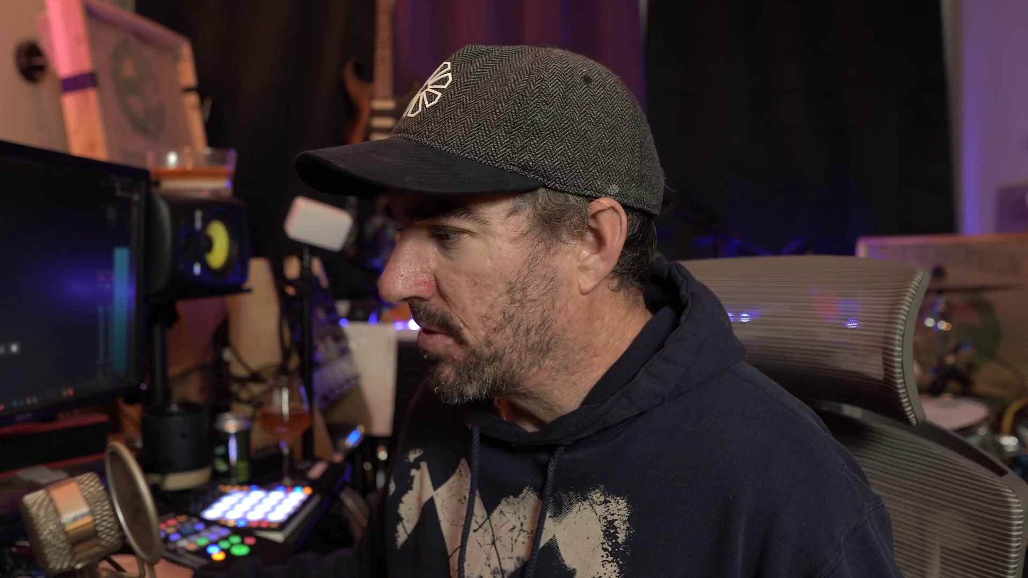
{"action": "scroll", "coordinate": [754, 289], "scroll_direction": "up", "scroll_amount": 15}
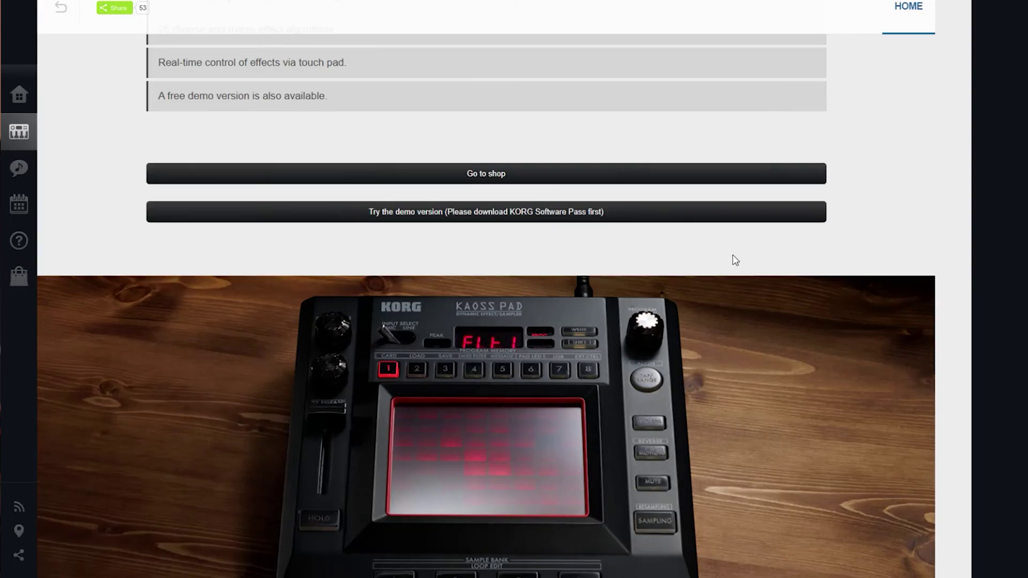
{"action": "scroll", "coordinate": [725, 294], "scroll_direction": "down", "scroll_amount": 14}
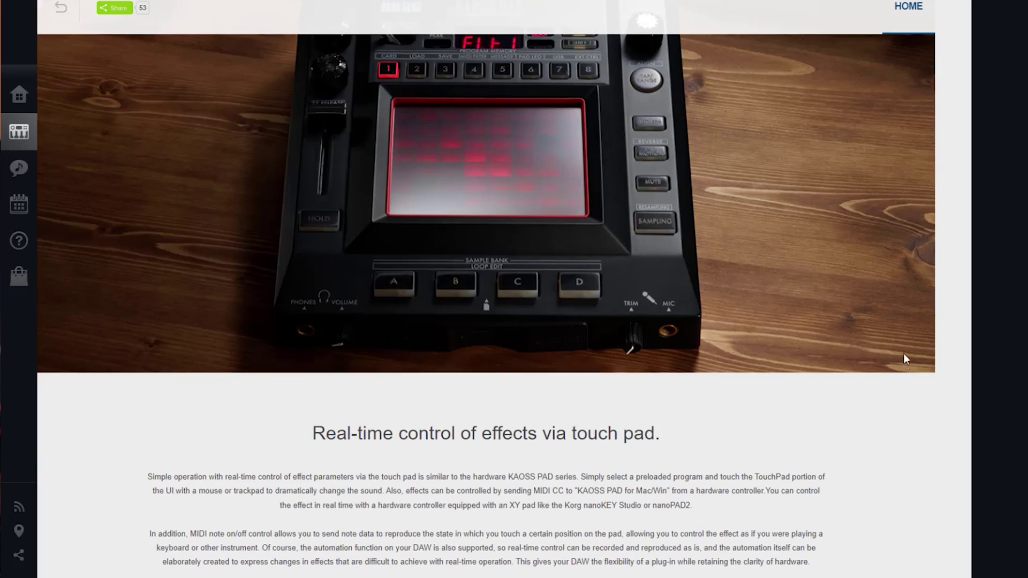
{"action": "scroll", "coordinate": [904, 354], "scroll_direction": "up", "scroll_amount": 3}
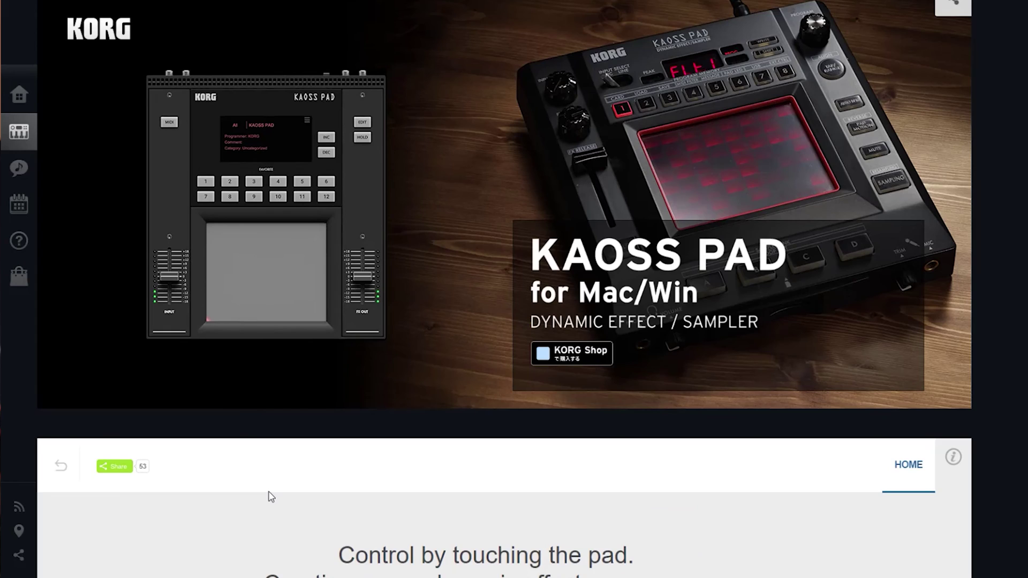
{"action": "scroll", "coordinate": [270, 495], "scroll_direction": "down", "scroll_amount": 5}
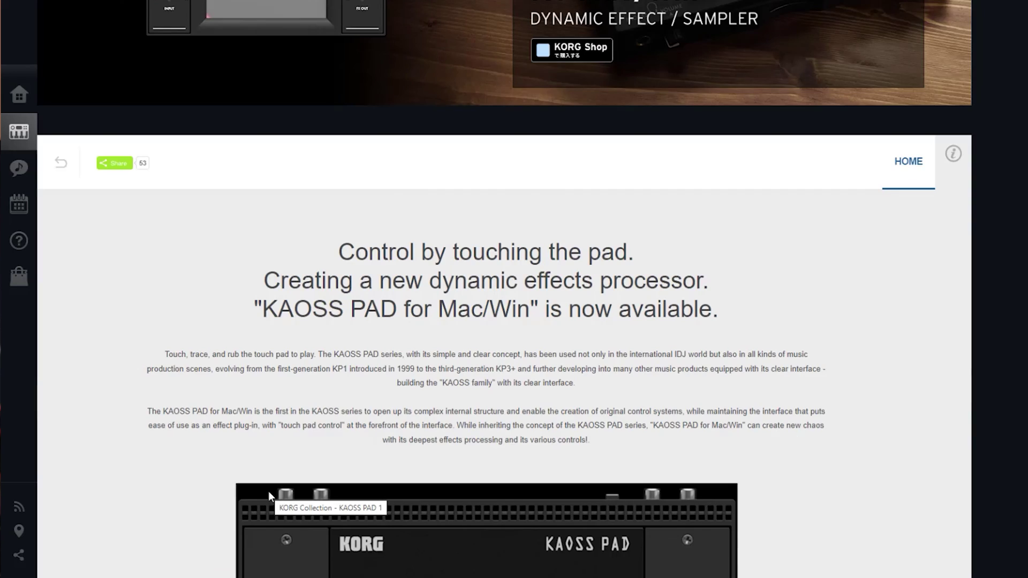
{"action": "scroll", "coordinate": [268, 491], "scroll_direction": "down", "scroll_amount": 20}
{"action": "scroll", "coordinate": [271, 497], "scroll_direction": "down", "scroll_amount": 1}
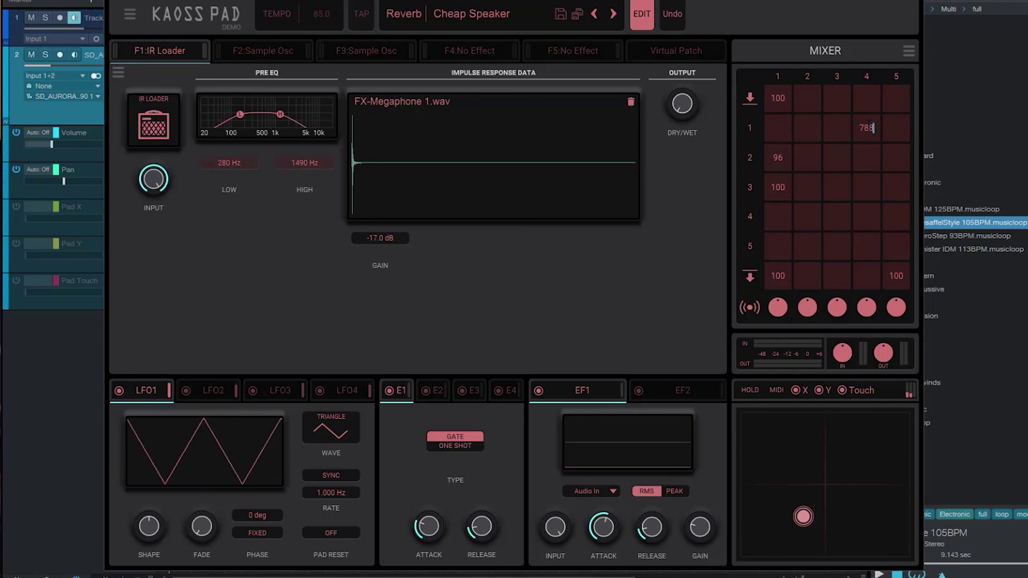
Commit mixer row 1, column 4 at 127, then switch to the pad view and back.
{"action": "key", "text": "Return"}
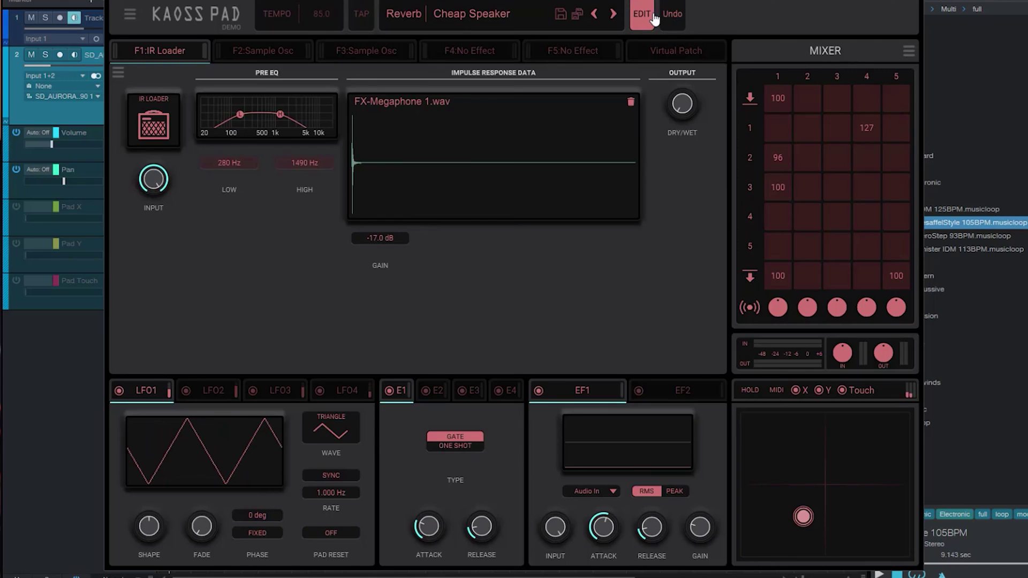
{"action": "left_click", "coordinate": [643, 13]}
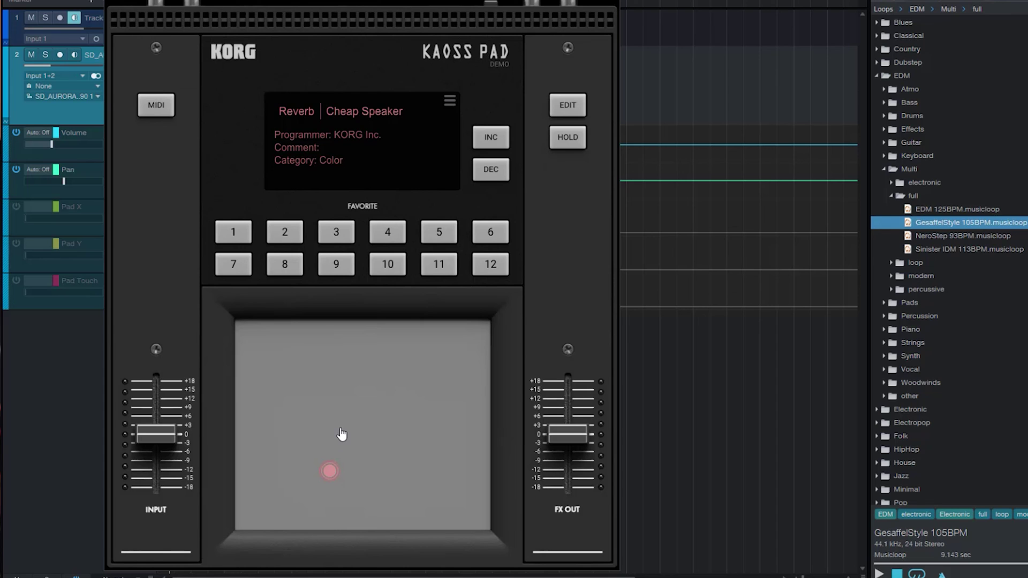
{"action": "left_click", "coordinate": [575, 106]}
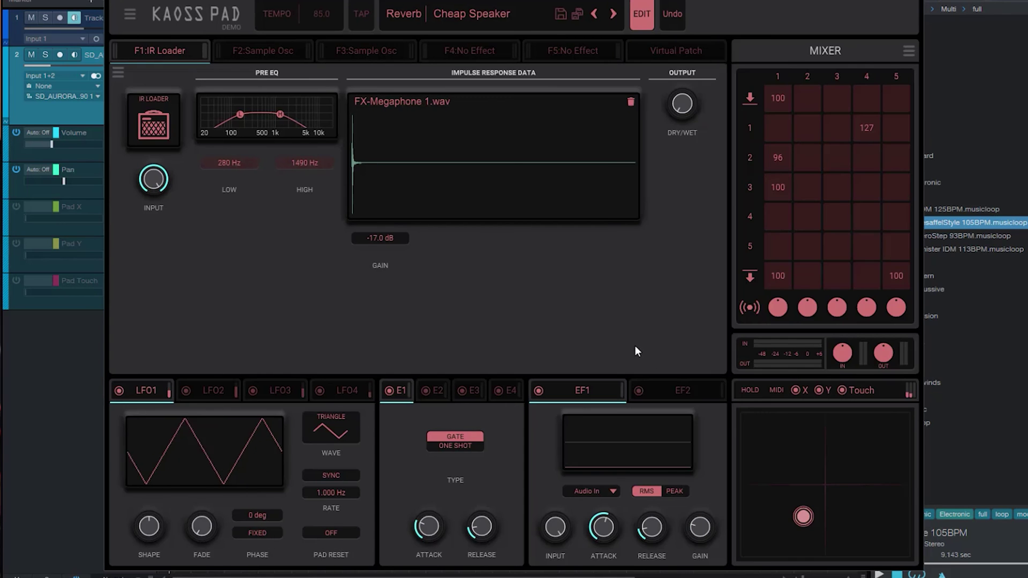